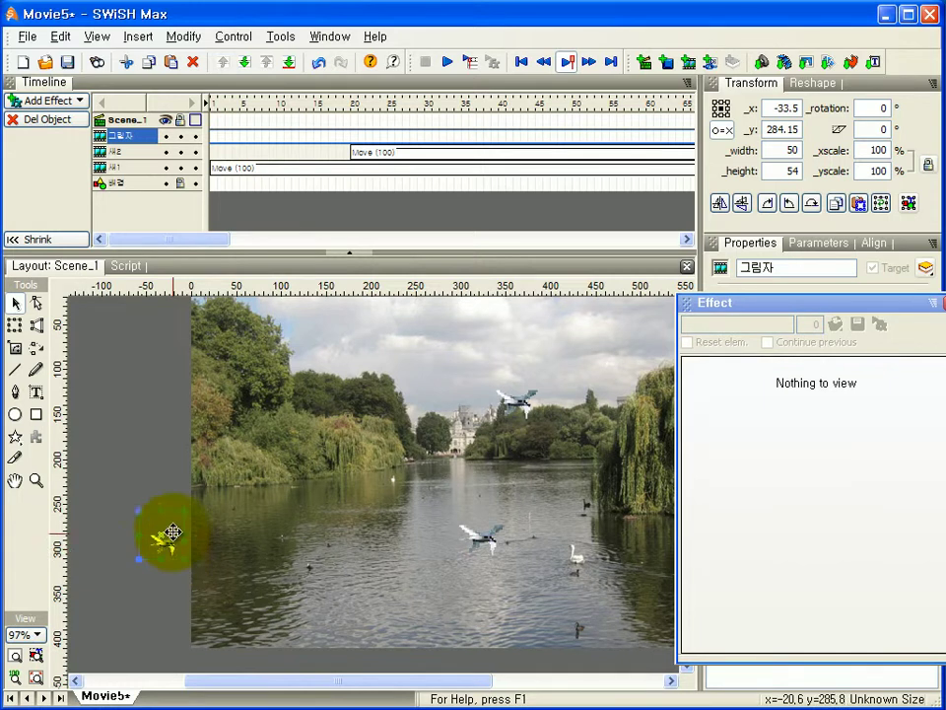
Flip the 그림자 (shadow) bird clip vertically
left_click_drag(750, 306, 750, 326)
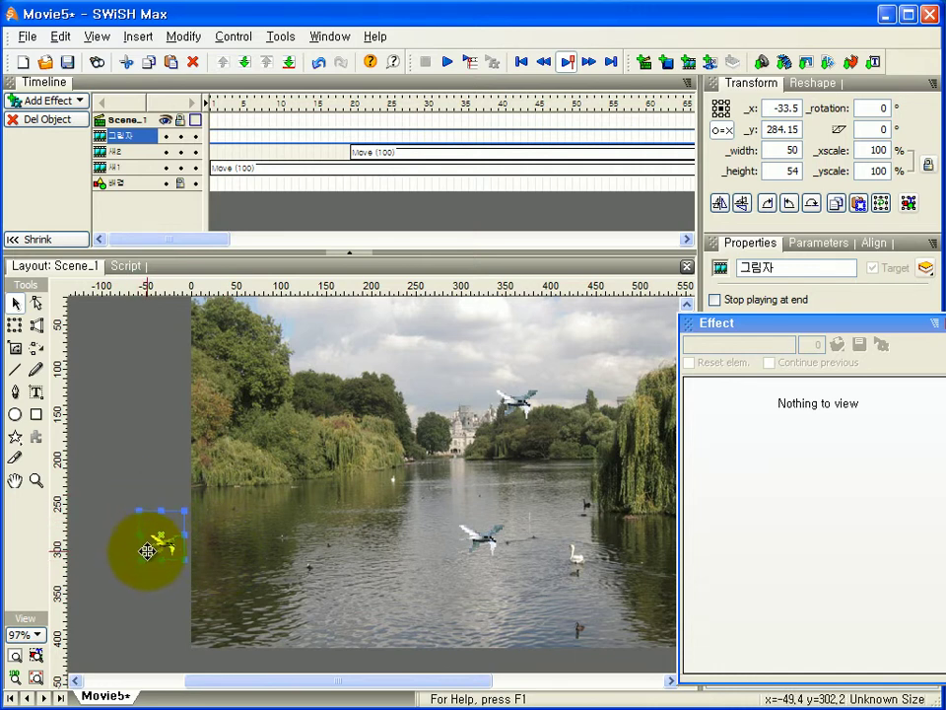
left_click(742, 204)
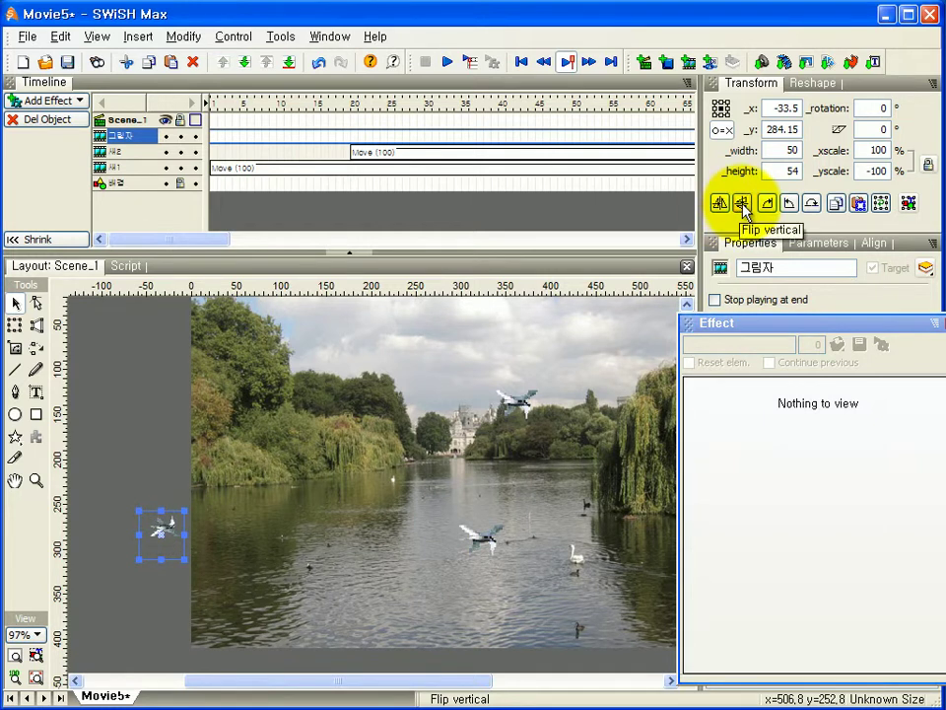
right_click(178, 528)
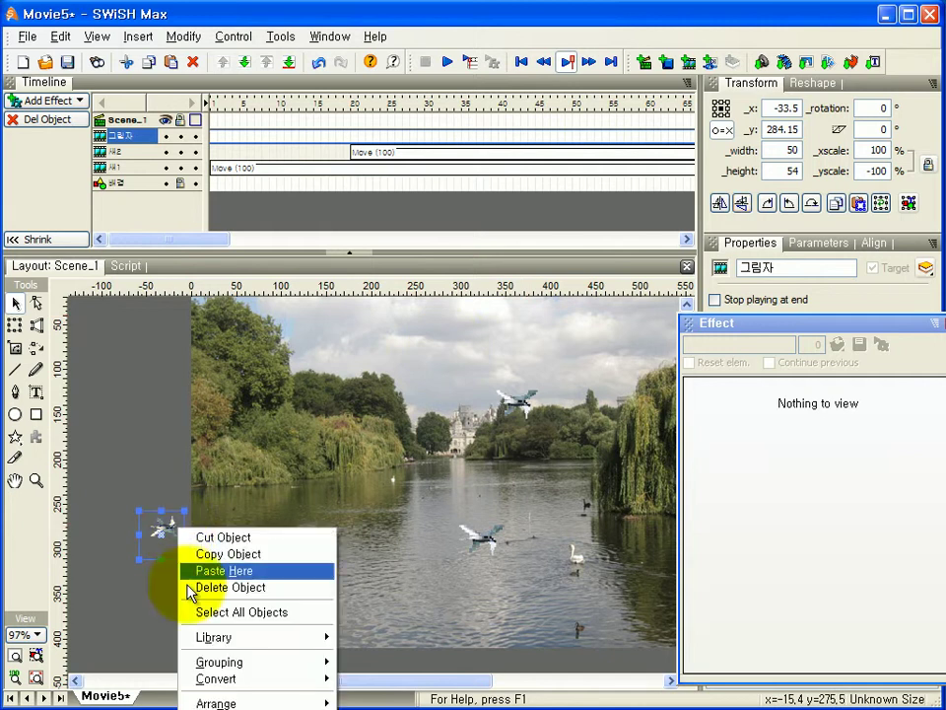
left_click(165, 533)
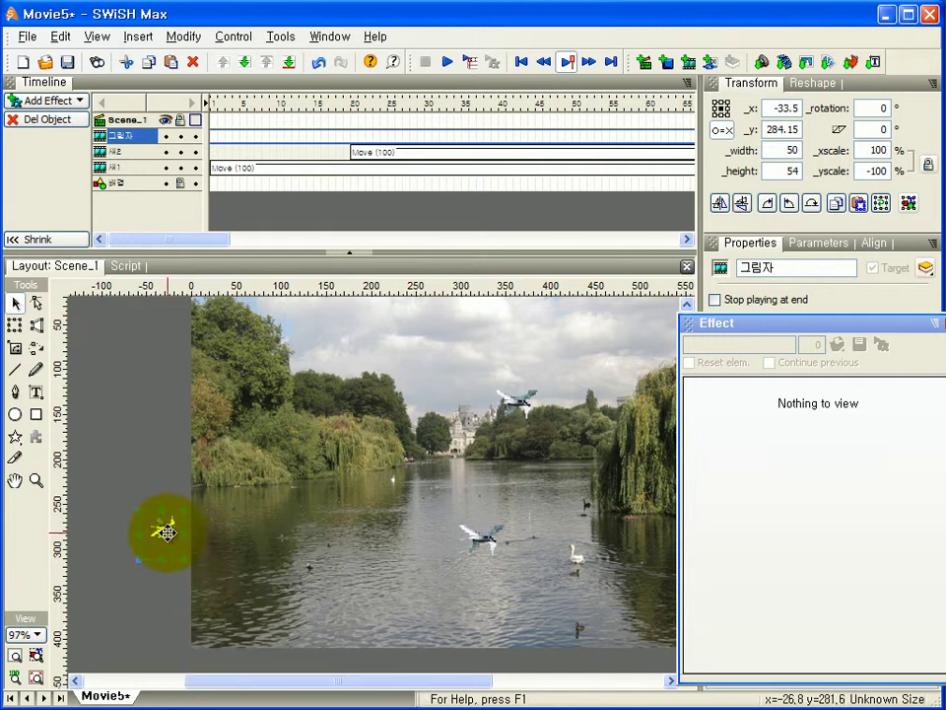
left_click_drag(165, 532, 158, 366)
right_click(157, 367)
mouse_move(190, 525)
mouse_move(193, 565)
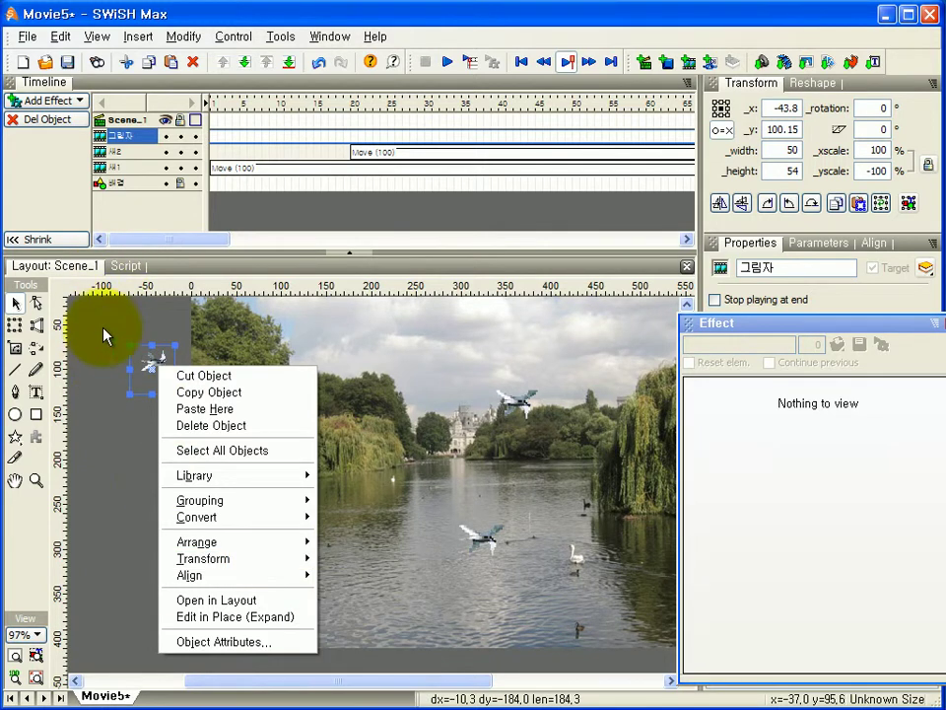
left_click(153, 376)
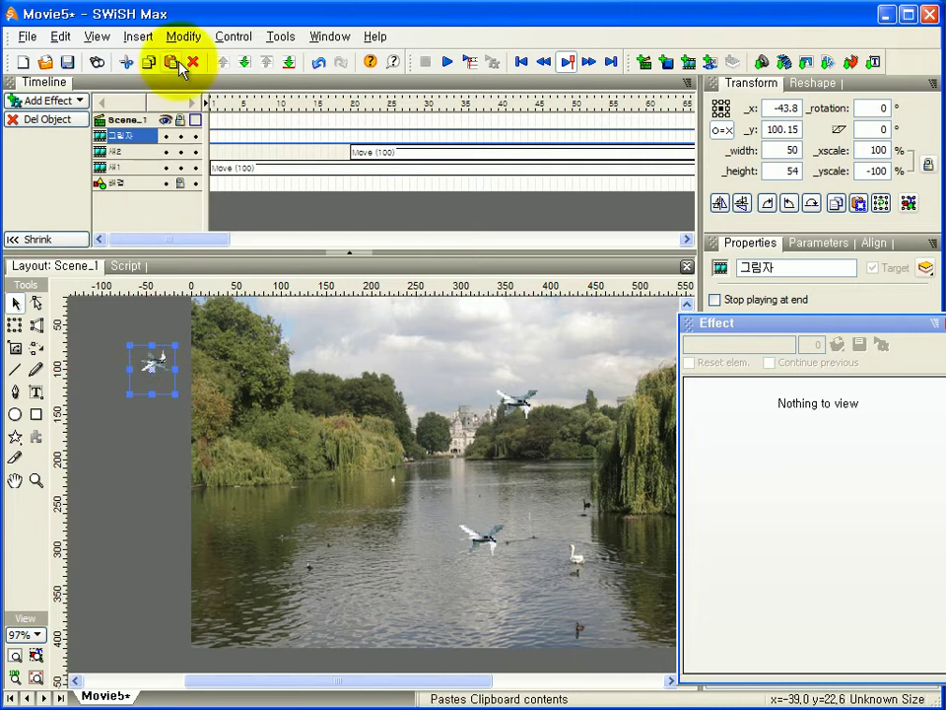
left_click(62, 38)
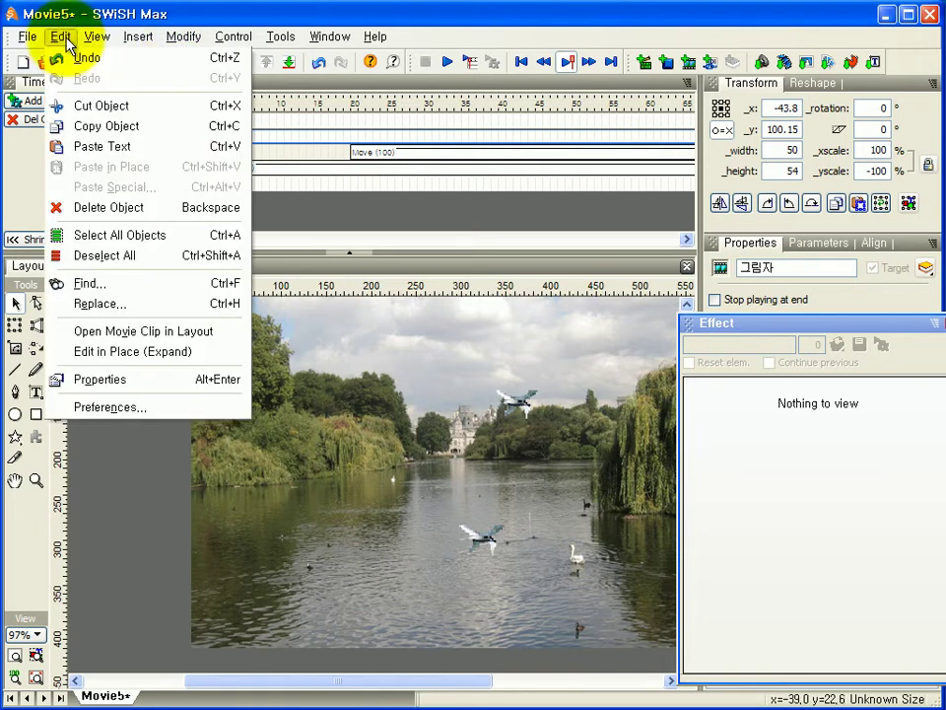
mouse_move(194, 46)
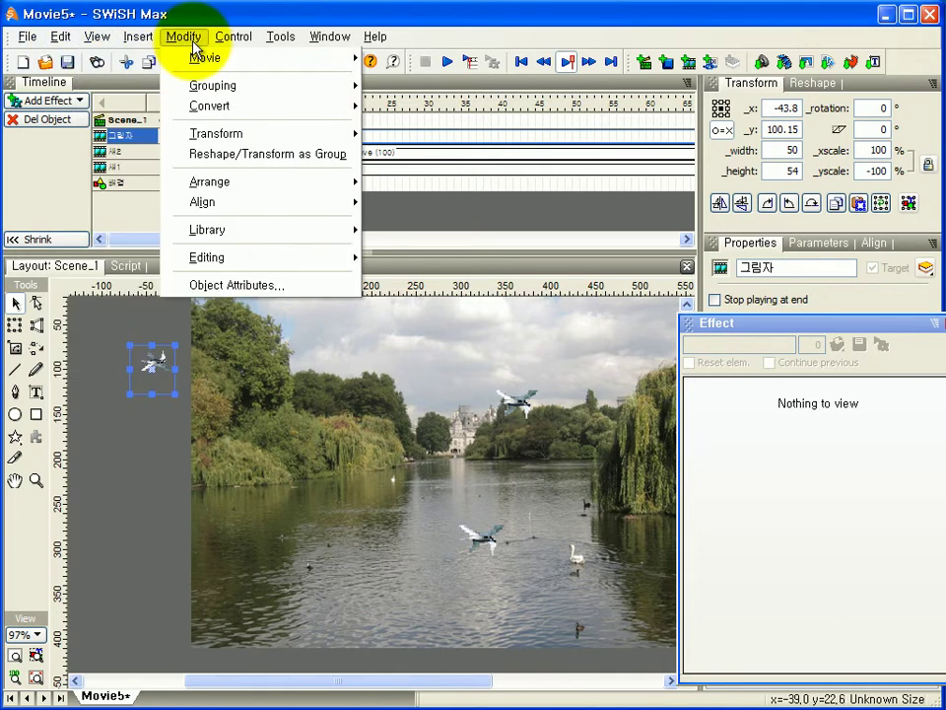
mouse_move(190, 135)
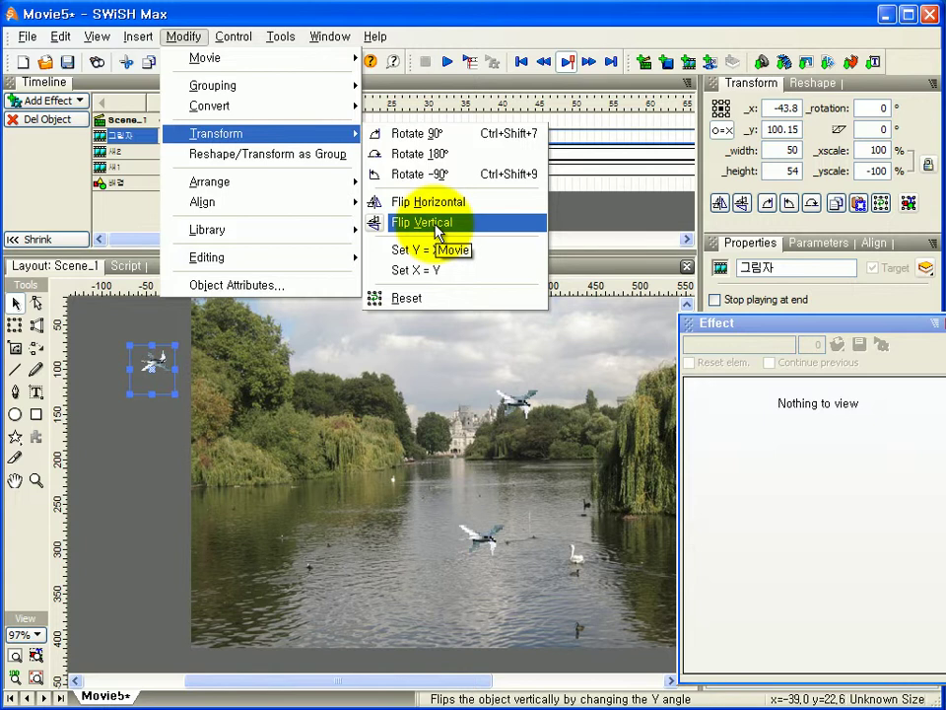
left_click(154, 370)
Move the 그림자 clip beside the lake to about x -45, y 295, and show the Tint panel
left_click_drag(154, 363, 153, 542)
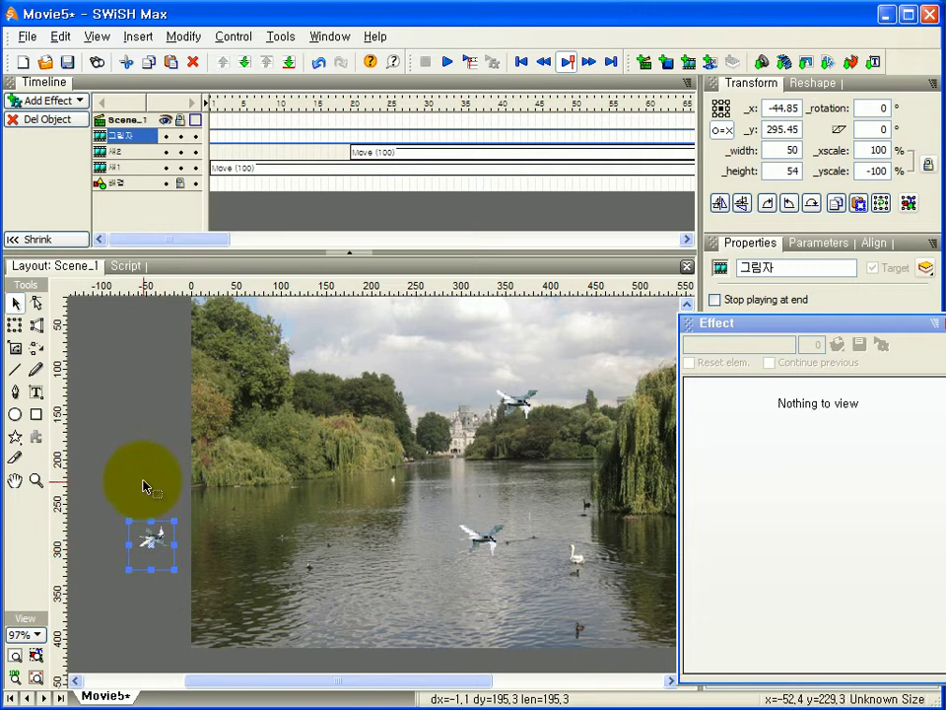
left_click(332, 37)
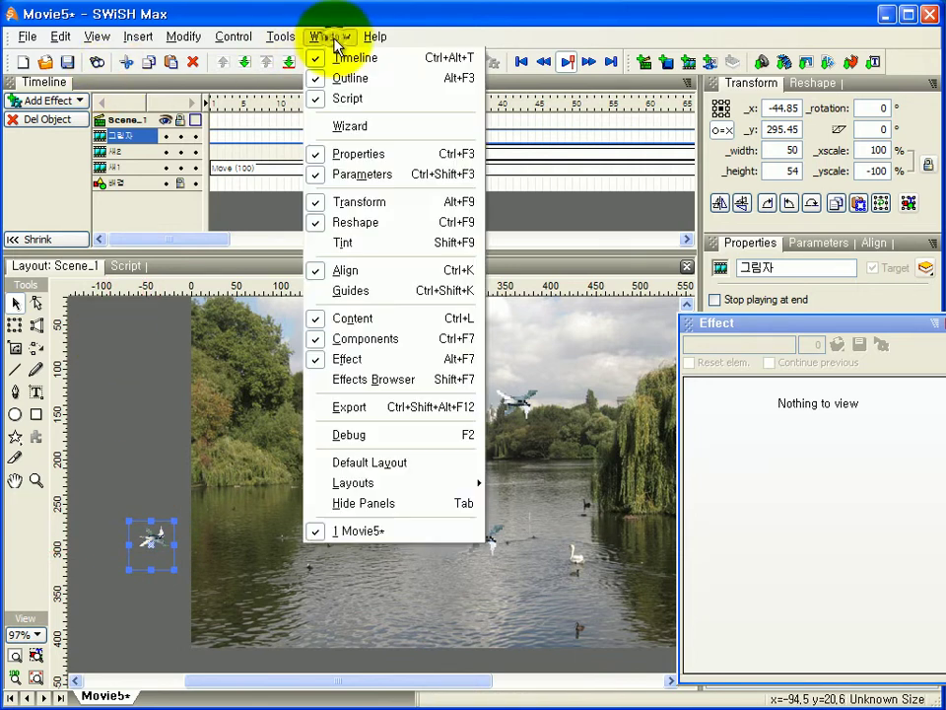
left_click(336, 245)
left_click_drag(840, 342, 662, 365)
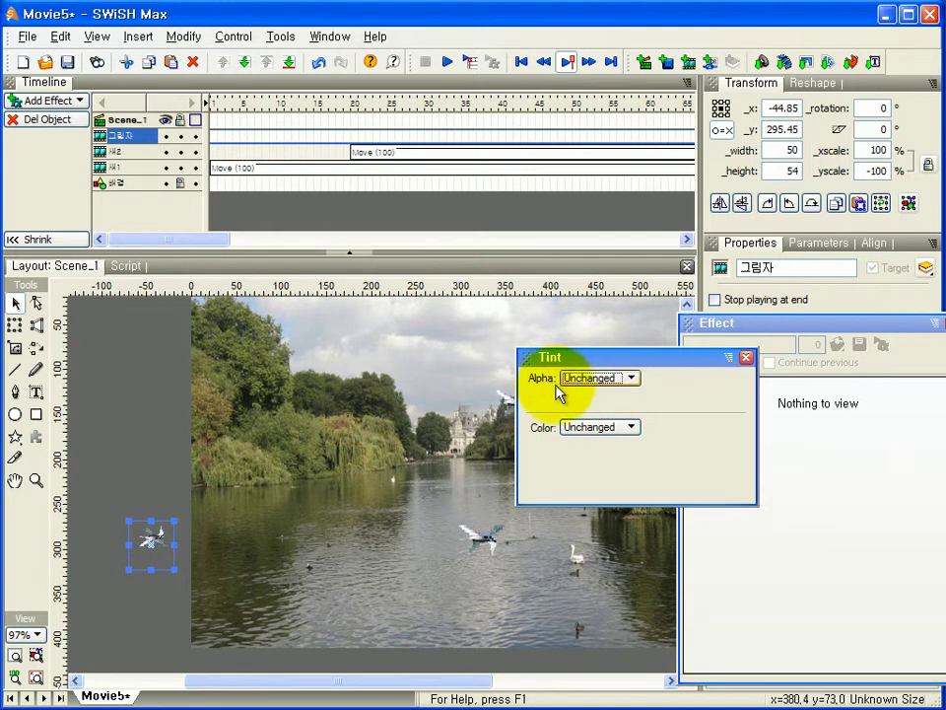
Set the 그림자 clip's alpha to Custom 20% and dock the Tint panel with the Properties panel group
left_click(632, 378)
left_click(606, 438)
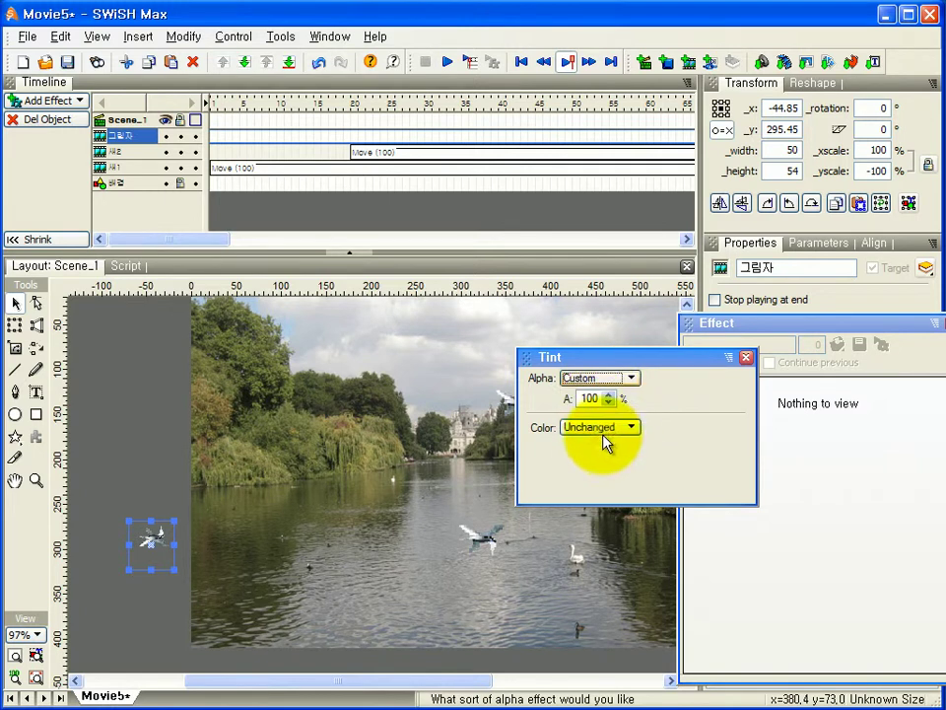
double_click(588, 399)
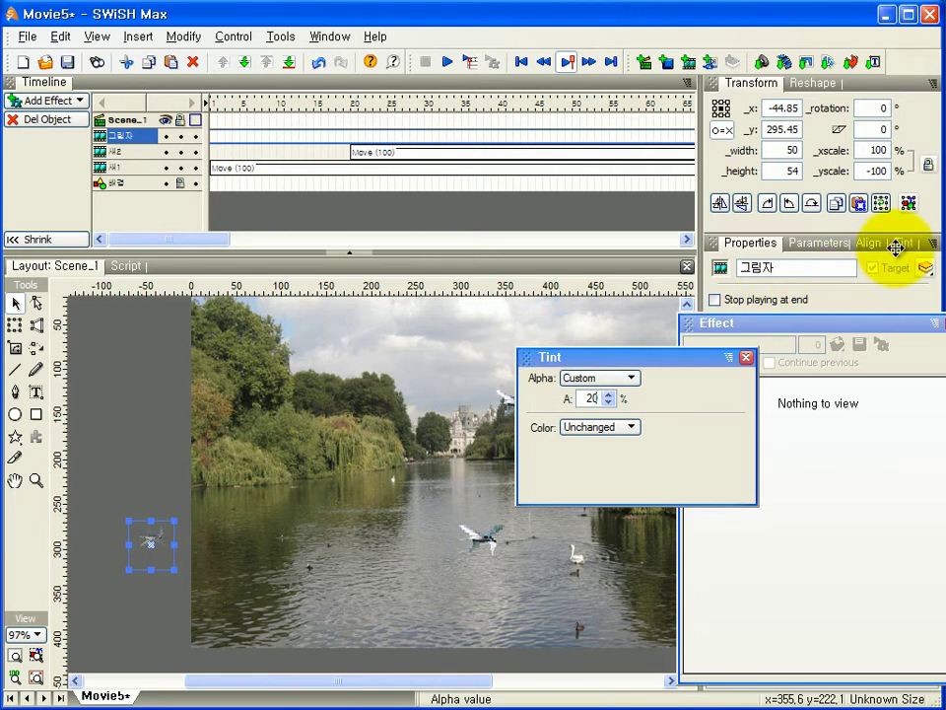
left_click_drag(895, 247, 897, 249)
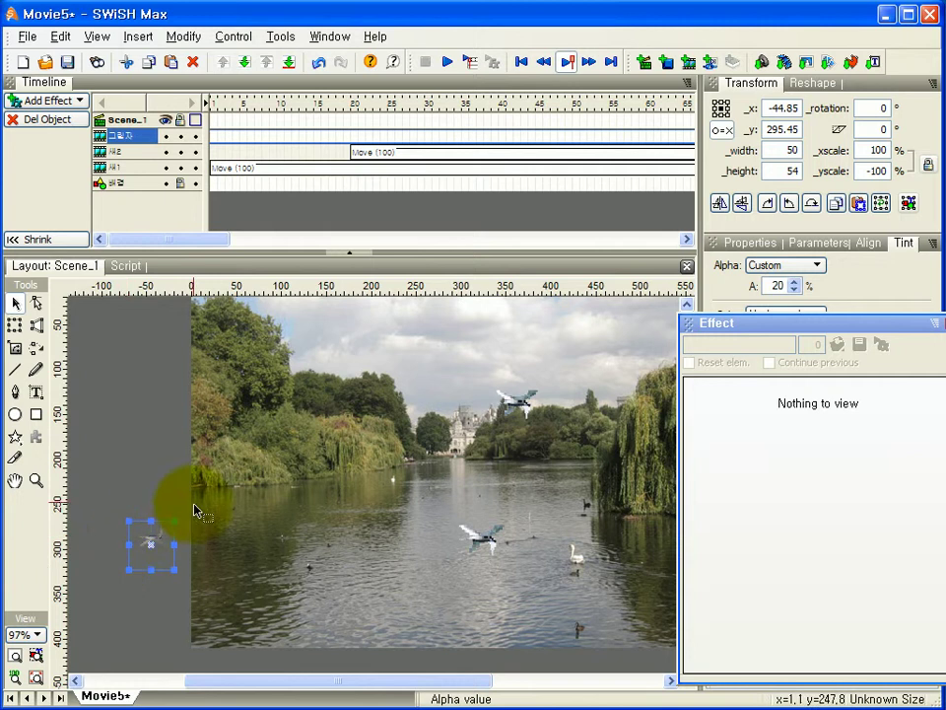
left_click_drag(160, 539, 146, 562)
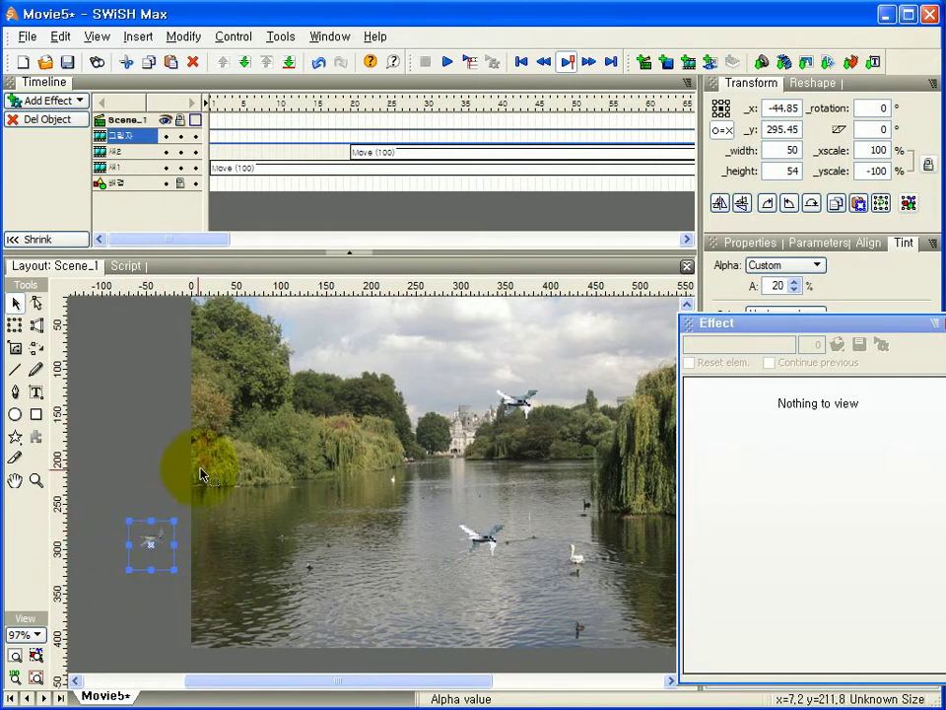
Add a Move effect to the 그림자 layer at frame 20 with a duration of 100 frames
left_click(354, 138)
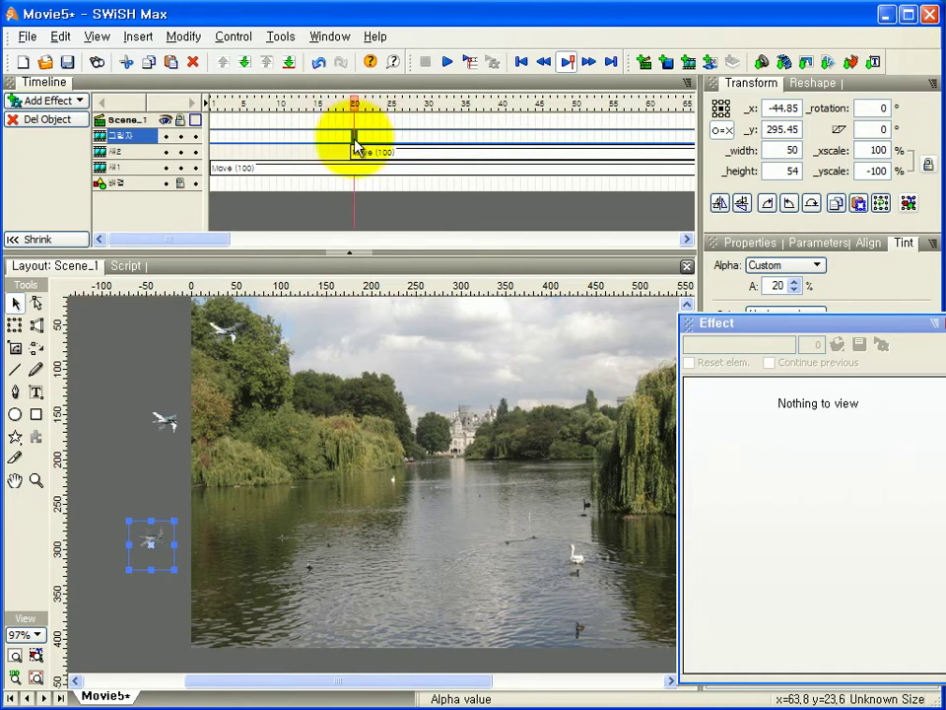
right_click(353, 141)
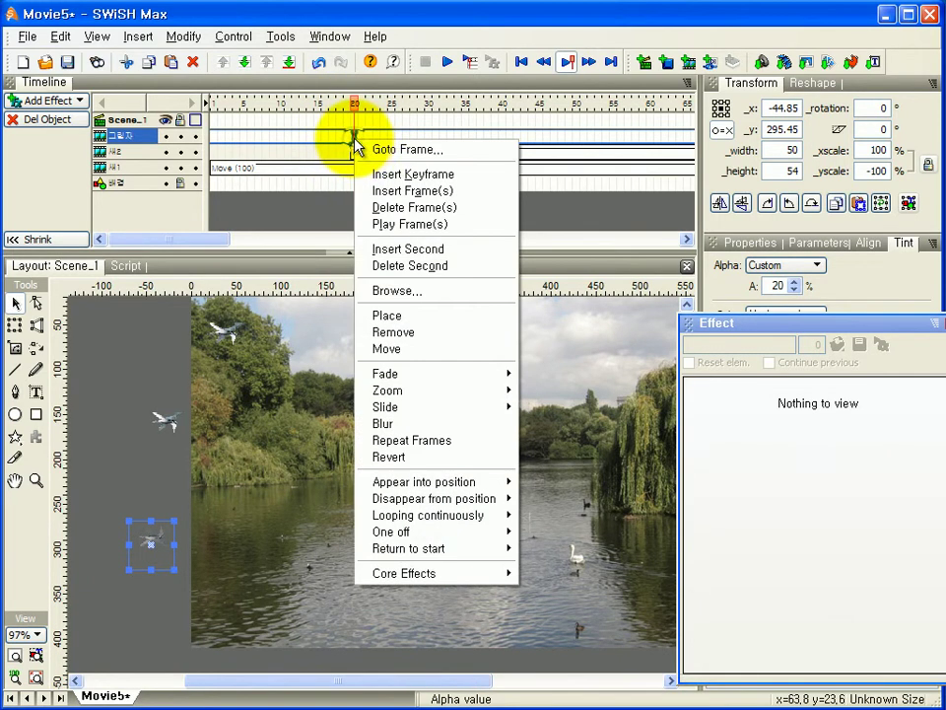
left_click(391, 353)
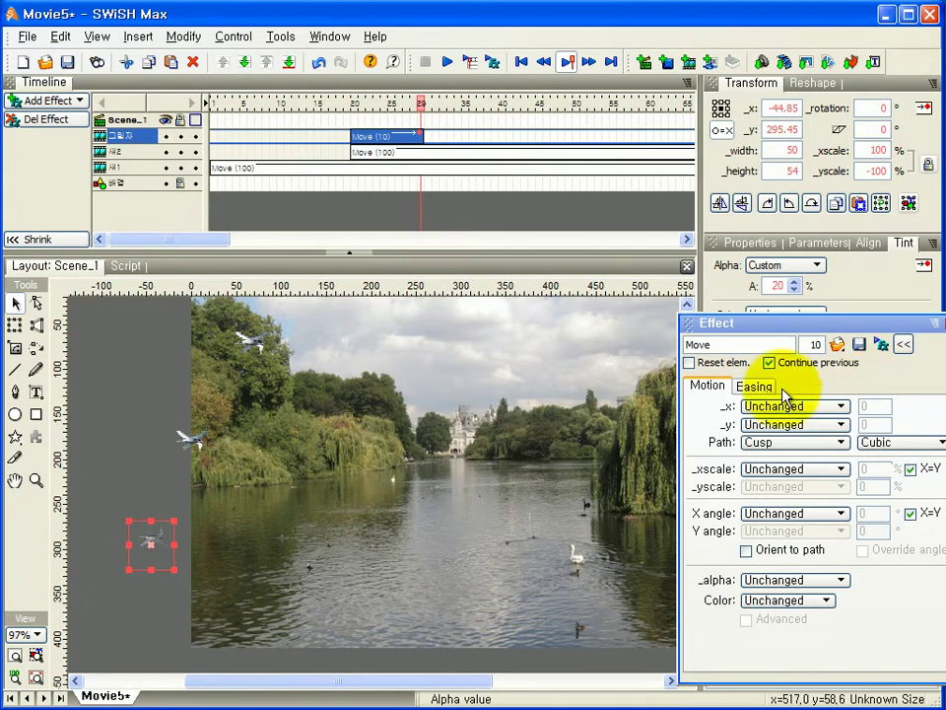
double_click(815, 344)
type("100")
key("Return")
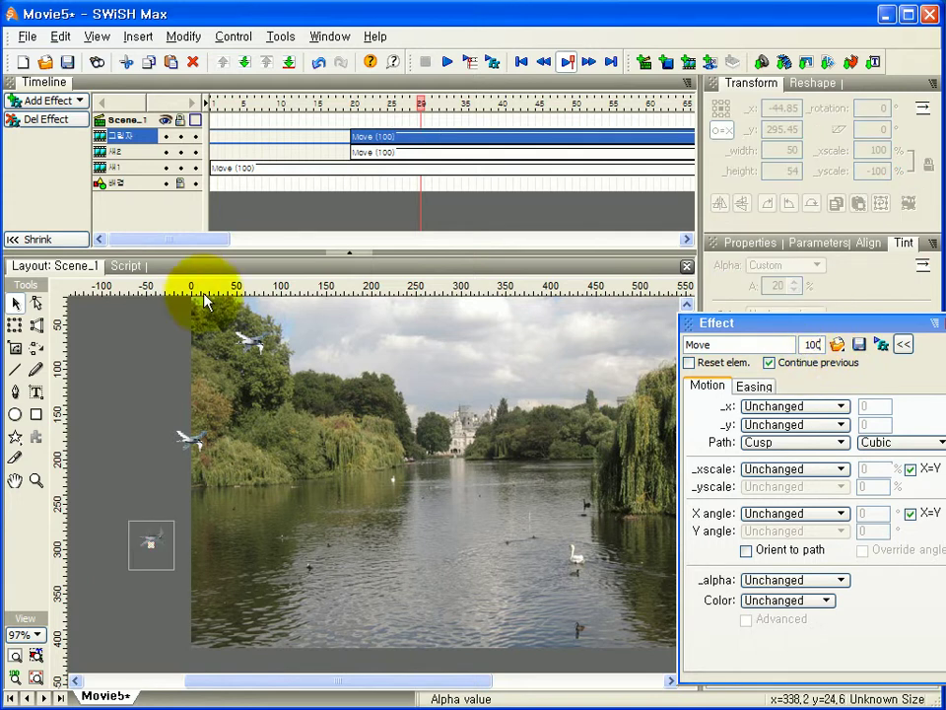
At the end of the 그림자 Move effect, place the shadow under the lower bird at about x 321, y 326
left_click_drag(182, 248, 335, 251)
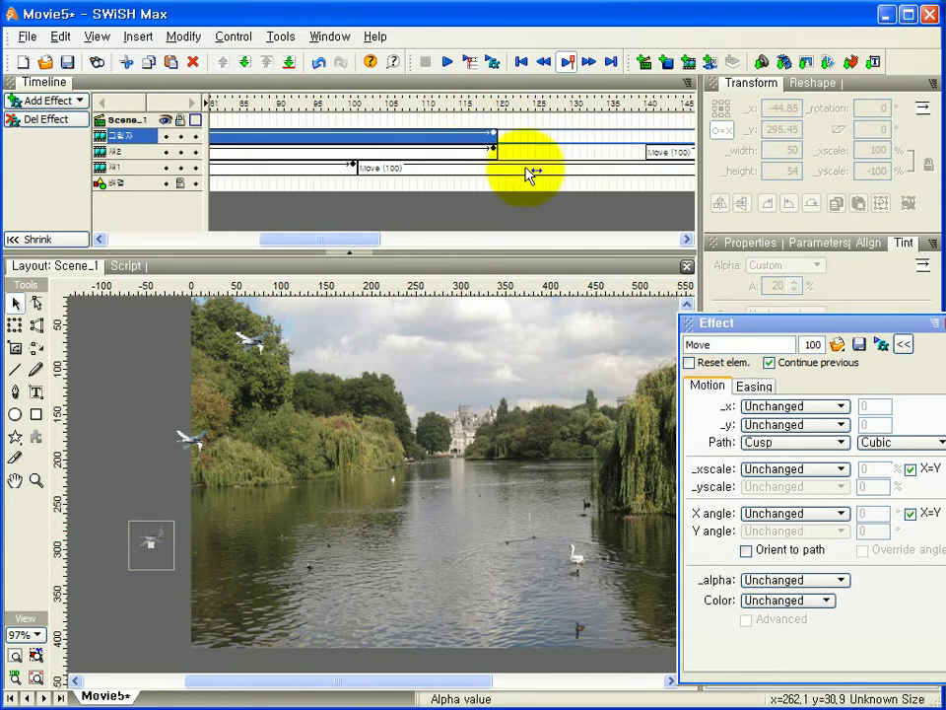
left_click(496, 134)
left_click(494, 139)
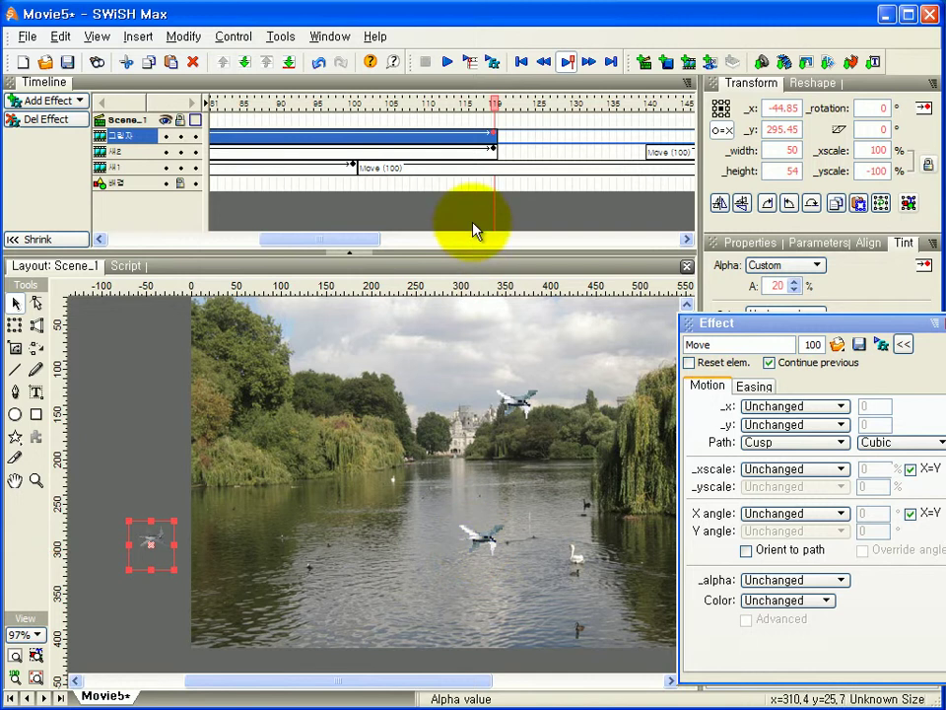
left_click_drag(160, 535, 486, 560)
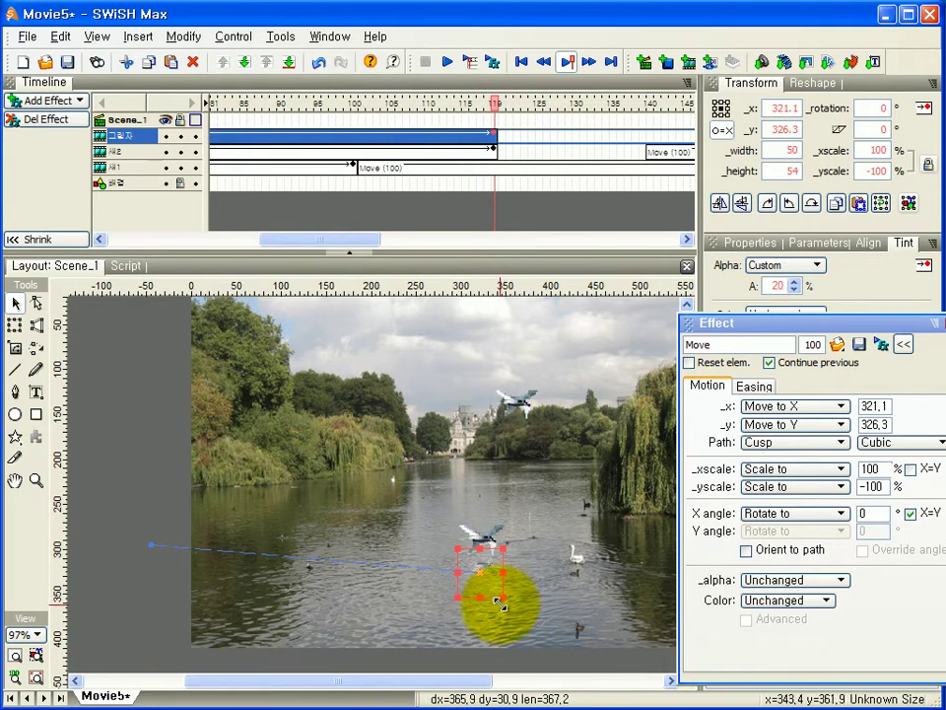
Enlarge the shadow at the end of its Move effect to about 140%, then set its x scale to 150%
left_click_drag(500, 598, 510, 604)
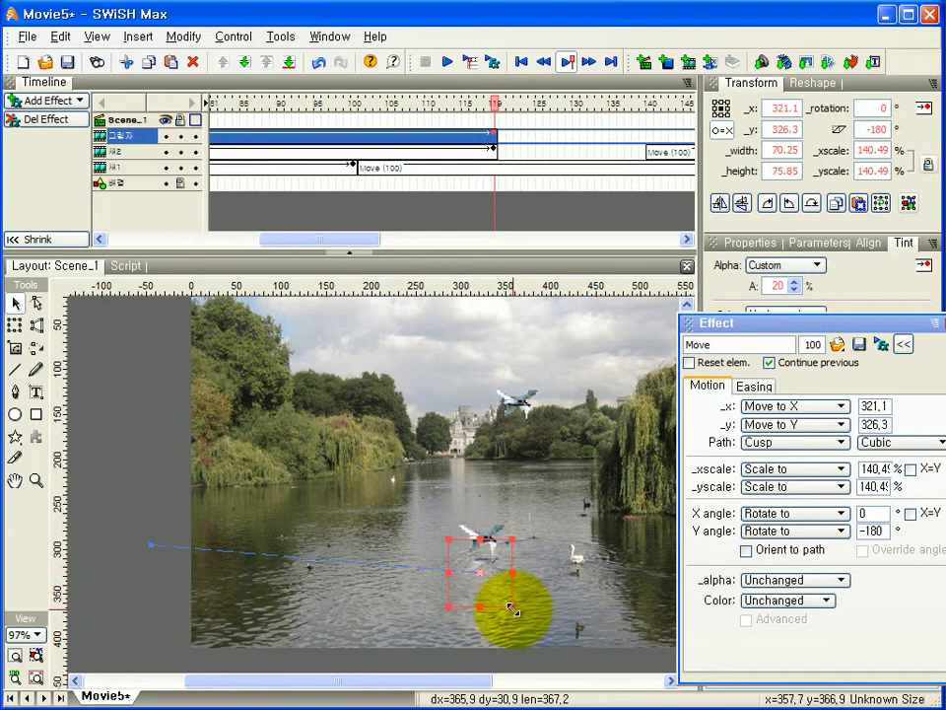
double_click(877, 469)
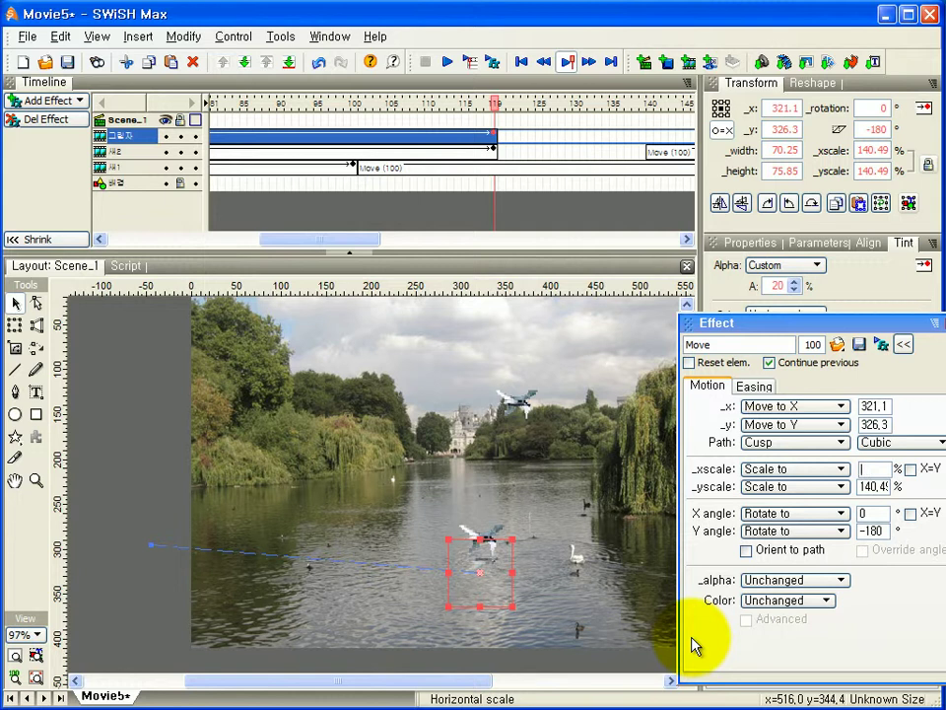
key("Return")
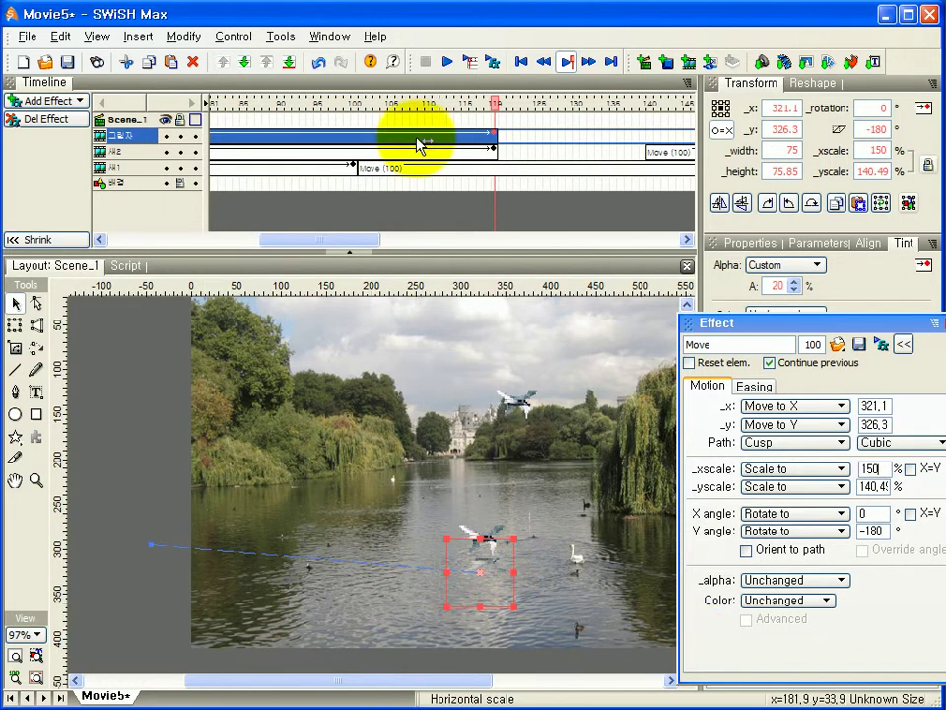
Play the movie to check the birds' and shadow's motion, and stop the preview
left_click(447, 62)
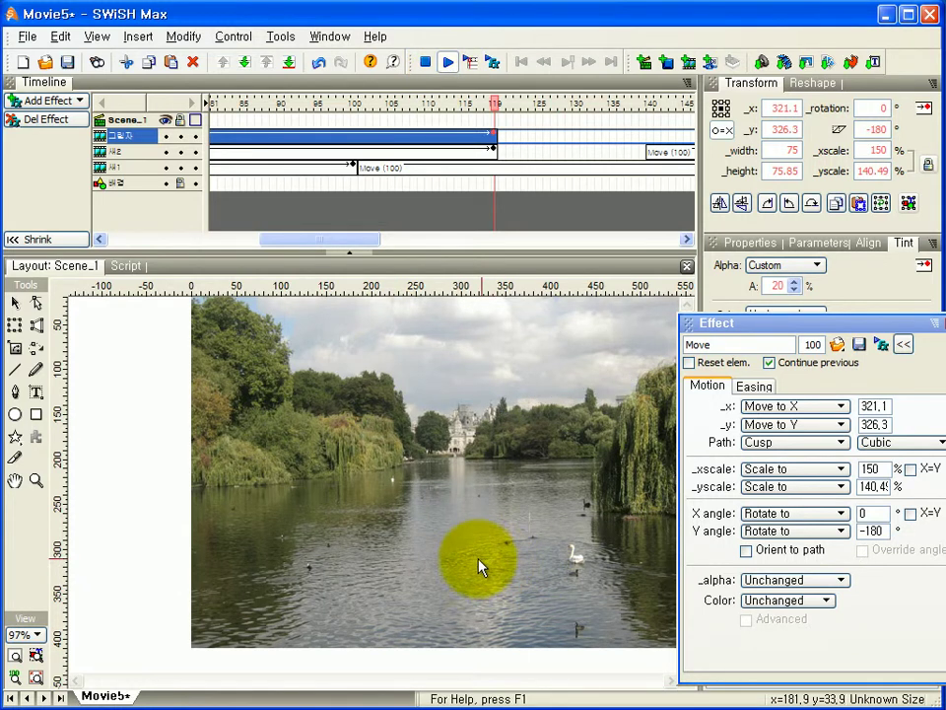
left_click_drag(361, 240, 427, 249)
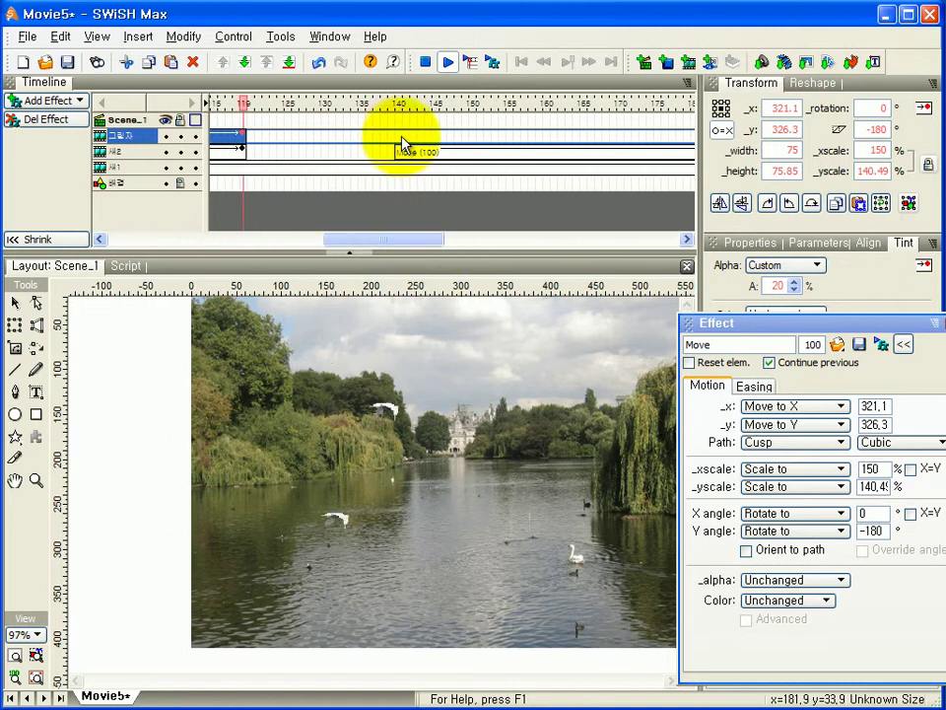
left_click(425, 61)
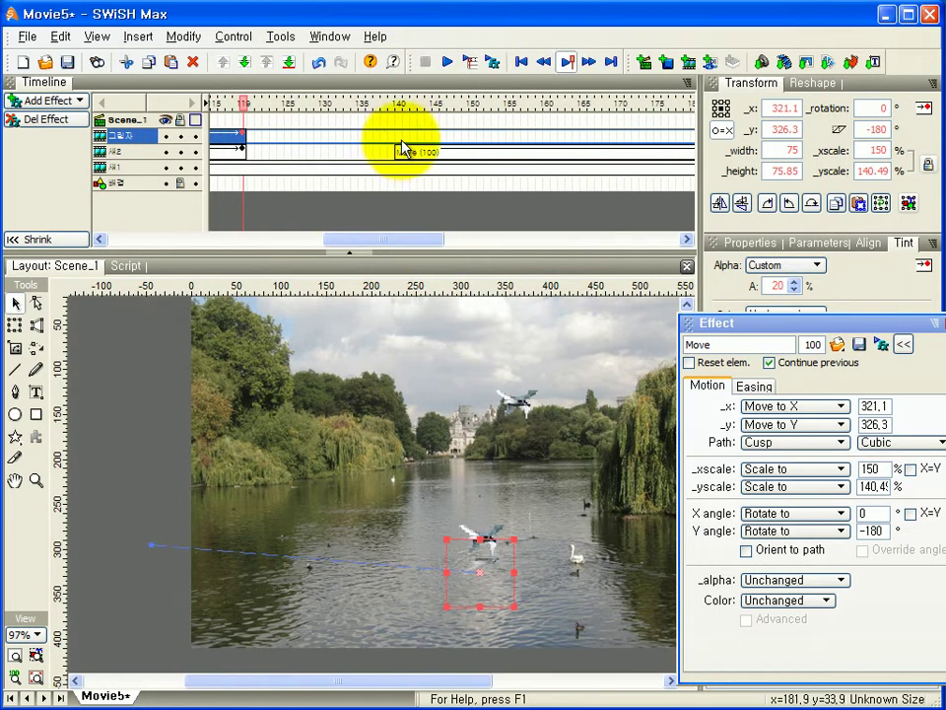
Add a second Move effect to the 그림자 layer at frame 140 with a duration of 100 frames
left_click(400, 148)
right_click(400, 146)
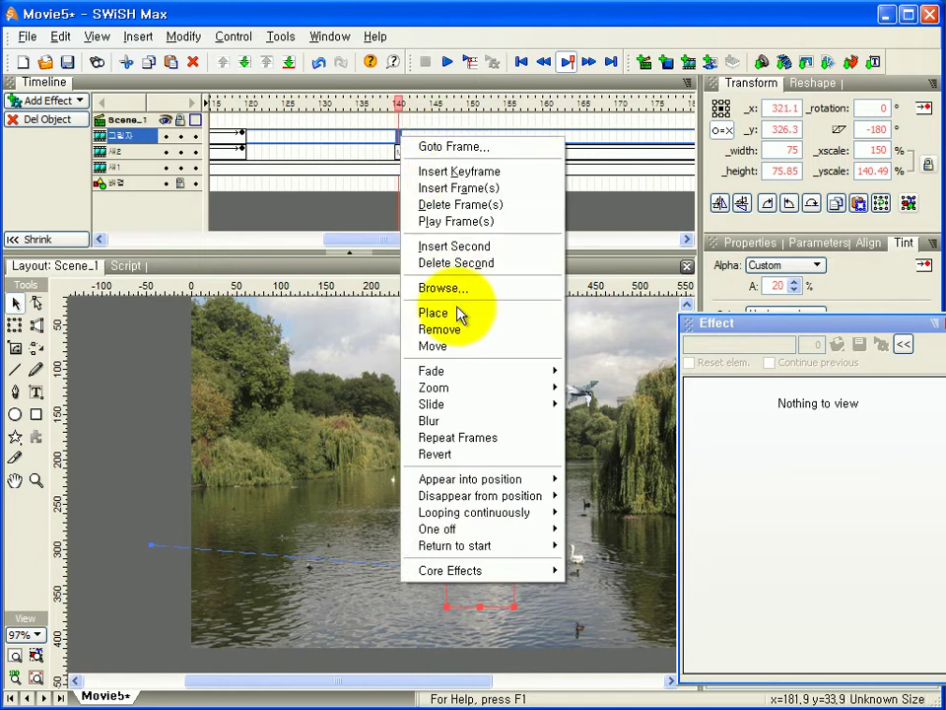
left_click(462, 347)
left_click_drag(393, 249, 448, 247)
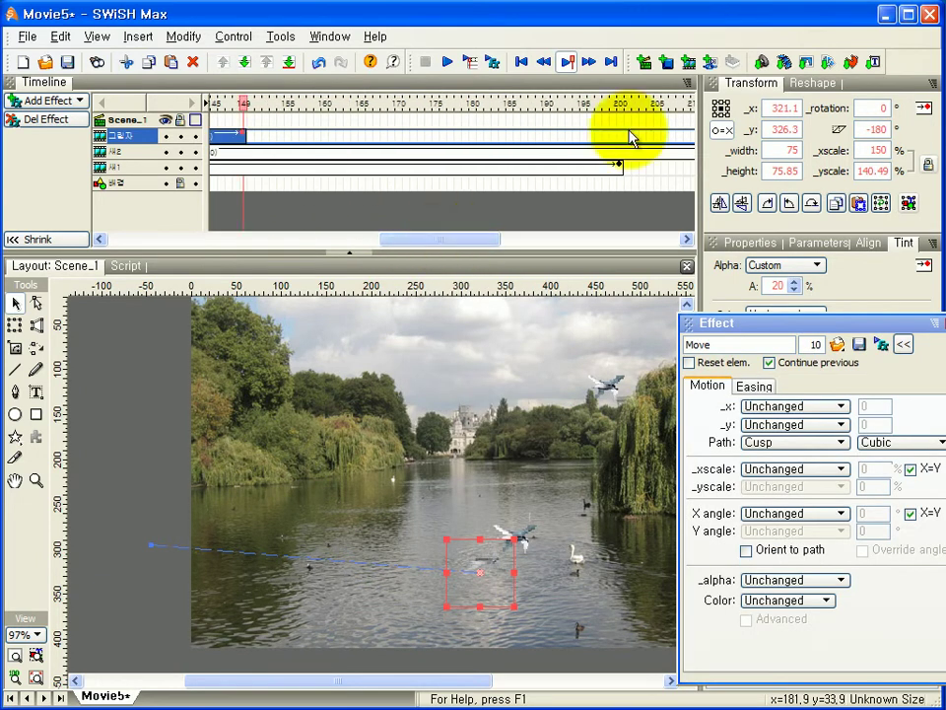
left_click(812, 344)
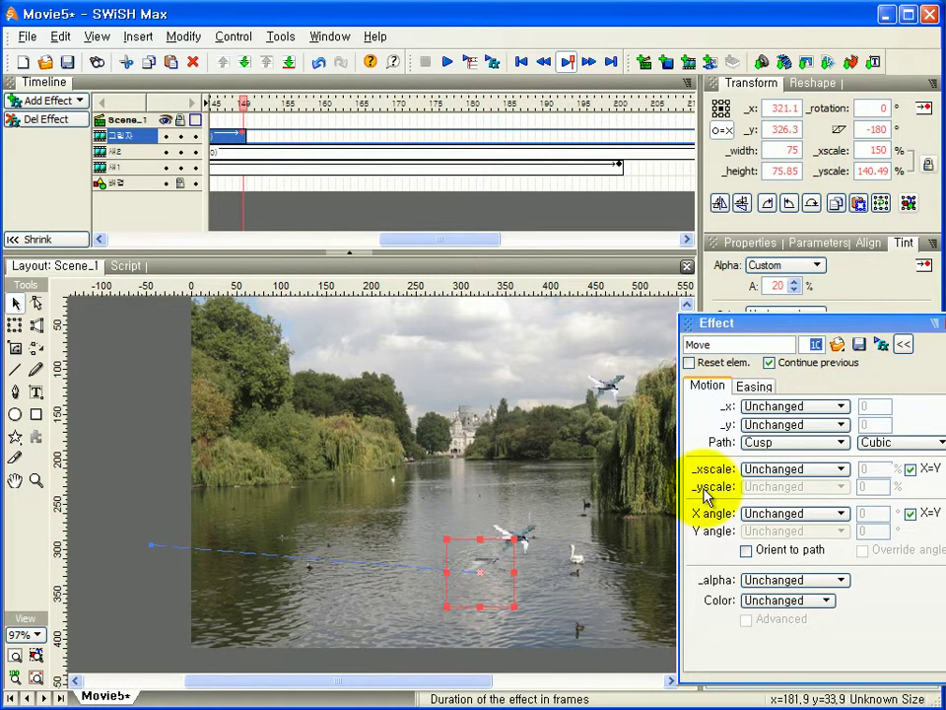
type("100")
key("Return")
At the end of the 그림자 layer's second Move effect, place the shadow beyond the lake's right edge at about x 626, y 254
left_click_drag(445, 238, 400, 252)
left_click_drag(404, 252, 543, 249)
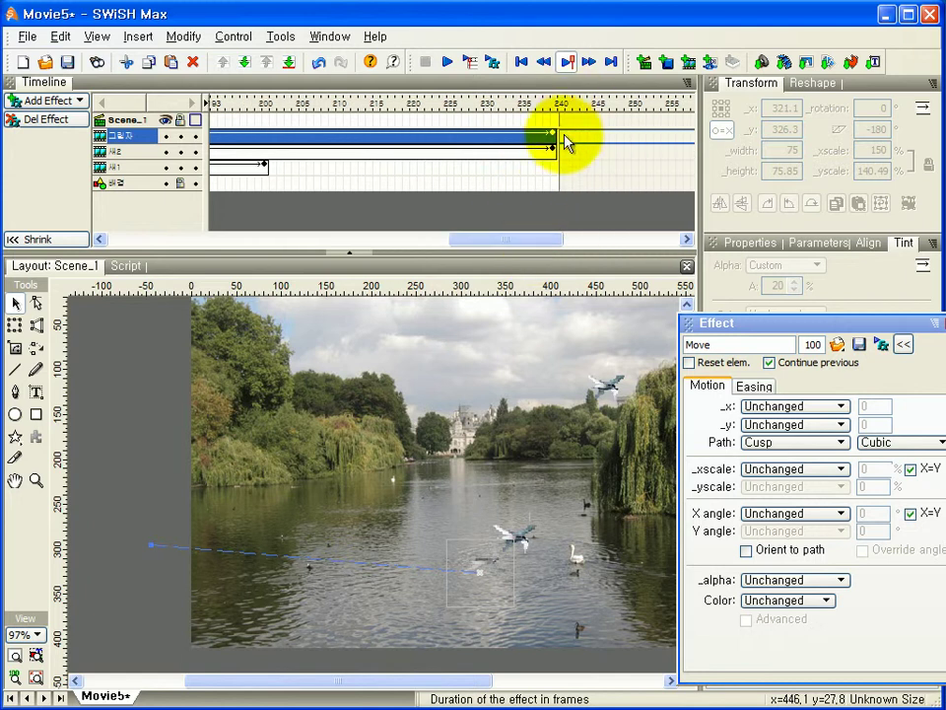
left_click_drag(521, 245, 479, 247)
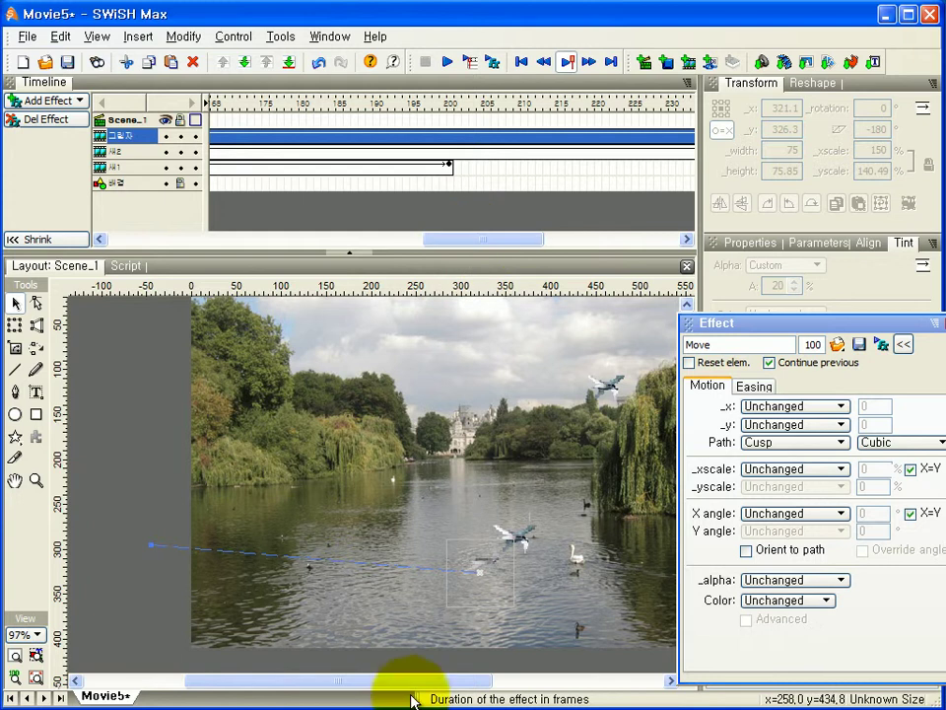
left_click_drag(402, 686, 510, 694)
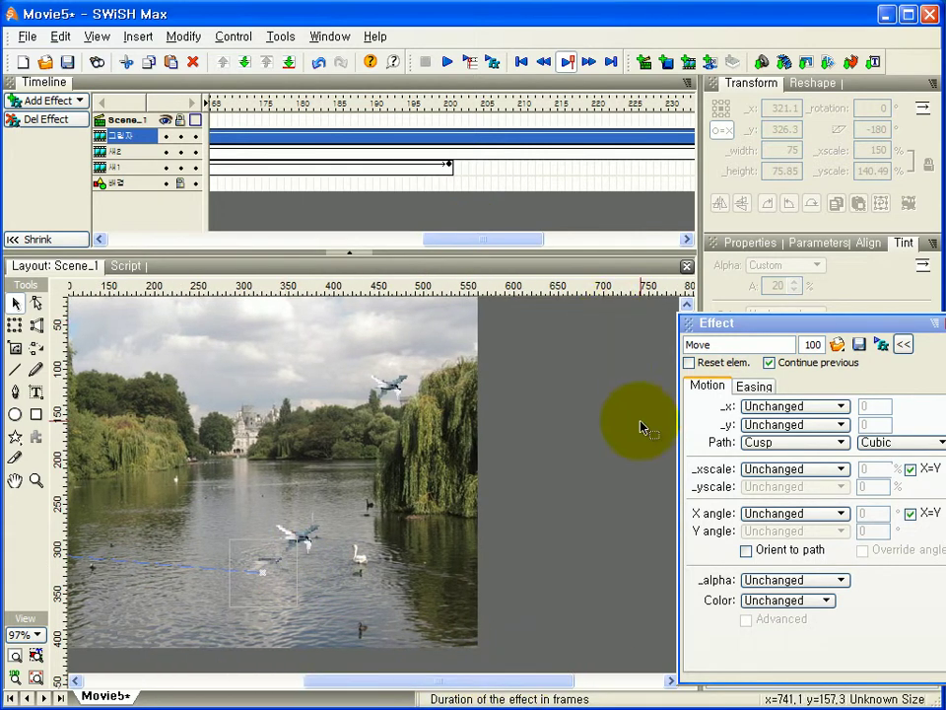
left_click(268, 570)
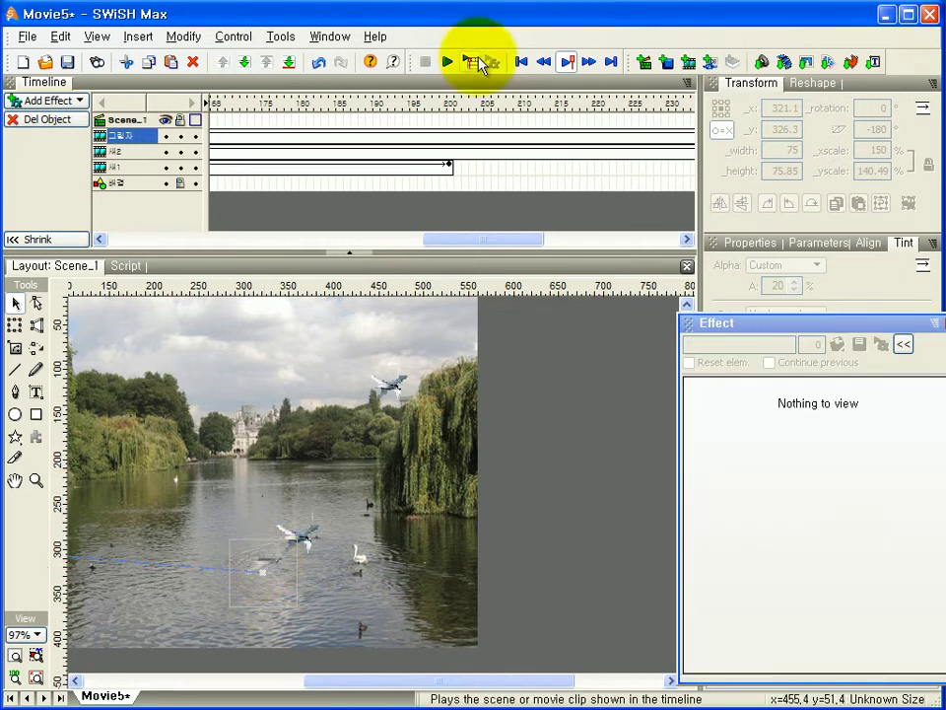
double_click(586, 141)
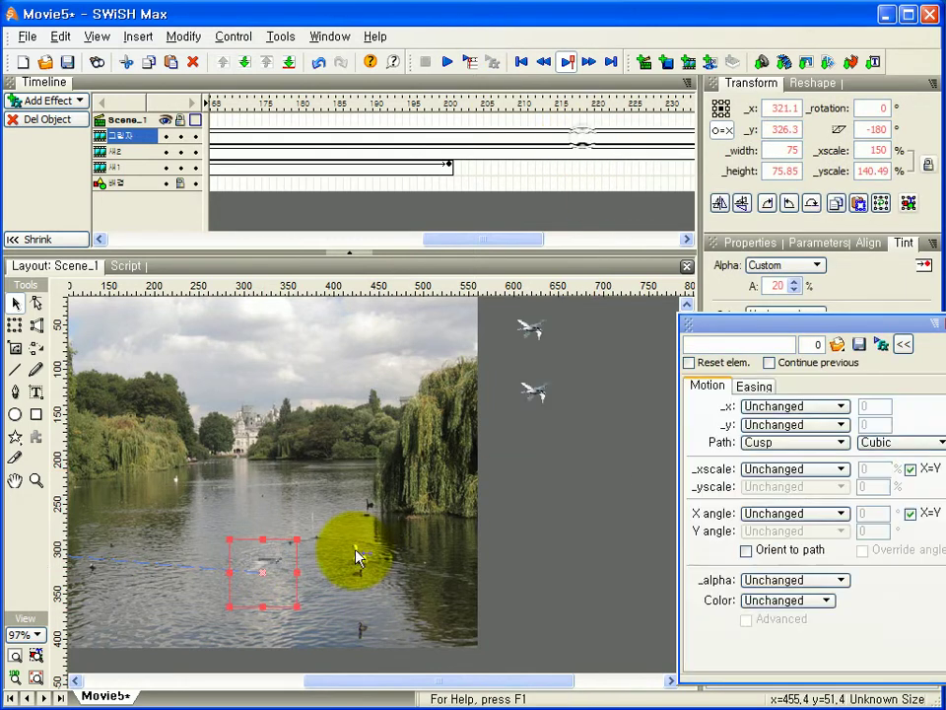
mouse_move(270, 566)
left_mouse_down()
mouse_move(404, 562)
mouse_move(530, 497)
mouse_move(543, 456)
mouse_move(546, 501)
left_mouse_up()
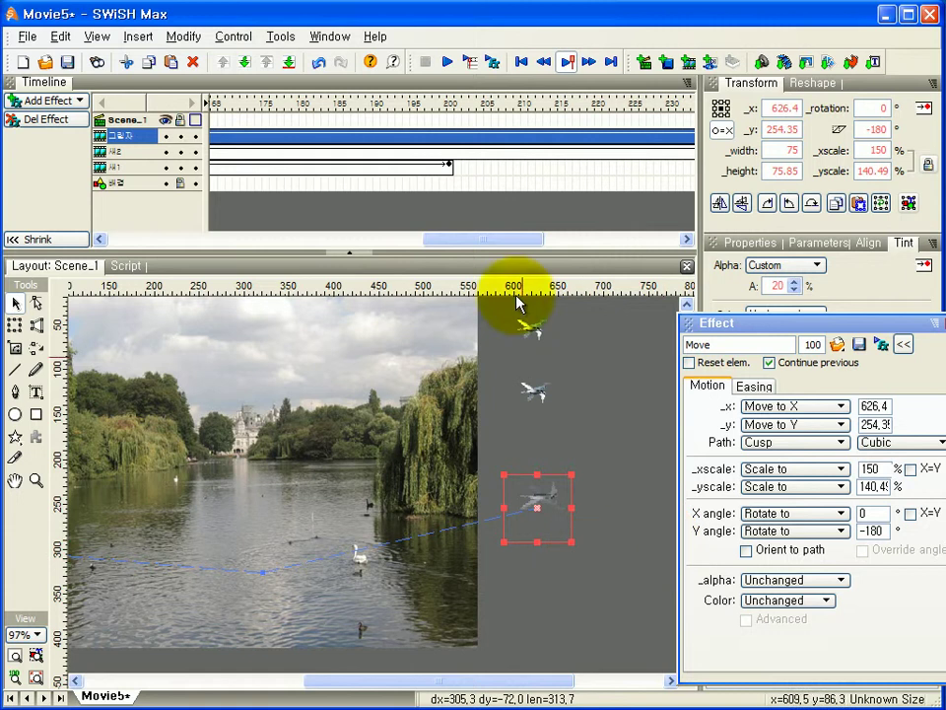
Play the movie to check the shadow's path out of the scene, and stop the preview
left_click(448, 61)
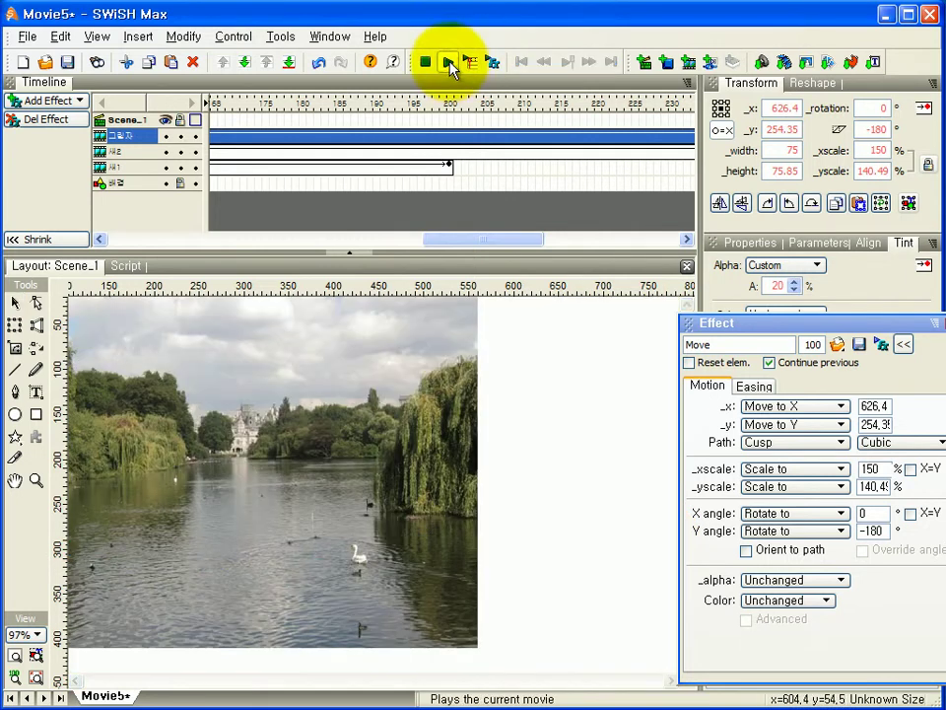
left_click(426, 61)
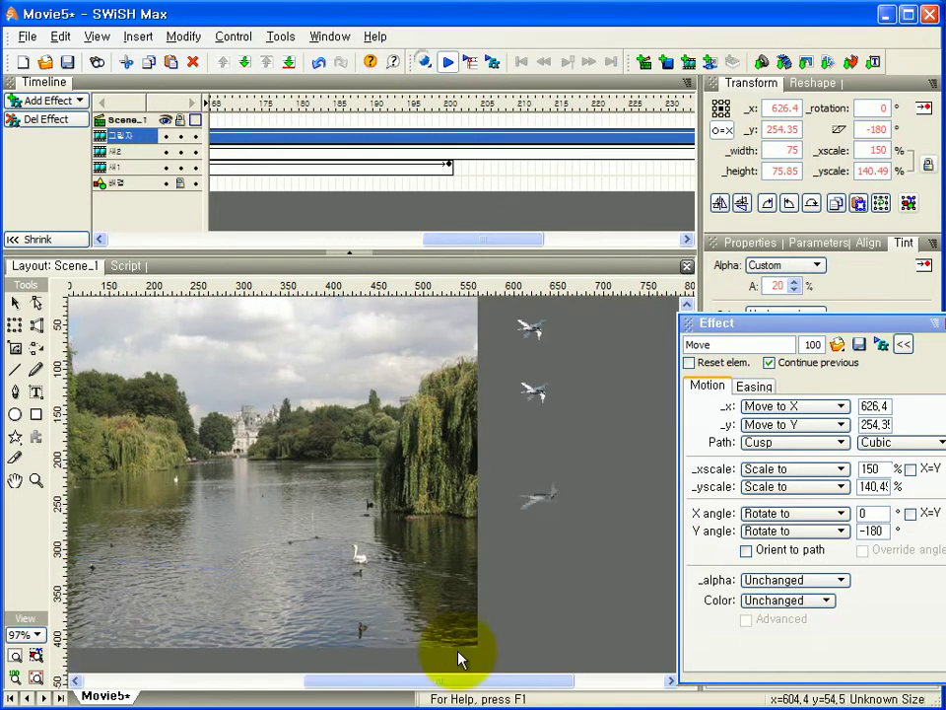
left_click_drag(374, 687, 310, 688)
left_click(449, 61)
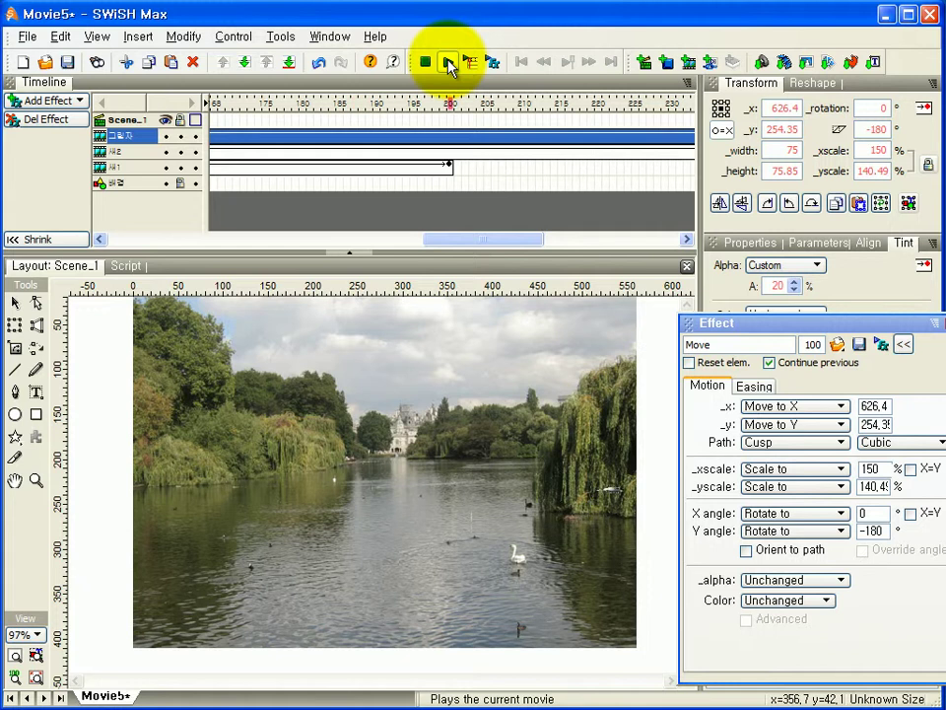
left_click(426, 62)
Lower the shadow at the end of its second Move effect to about x 627, y 302, and preview the movie
left_click_drag(479, 682, 555, 680)
left_click_drag(577, 495, 573, 547)
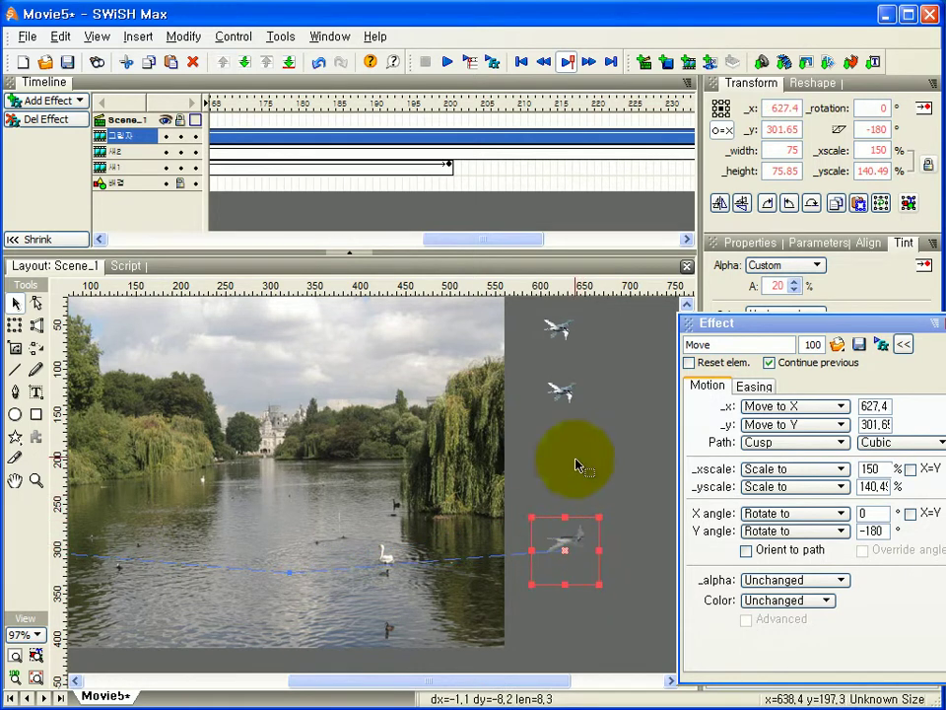
left_click(448, 64)
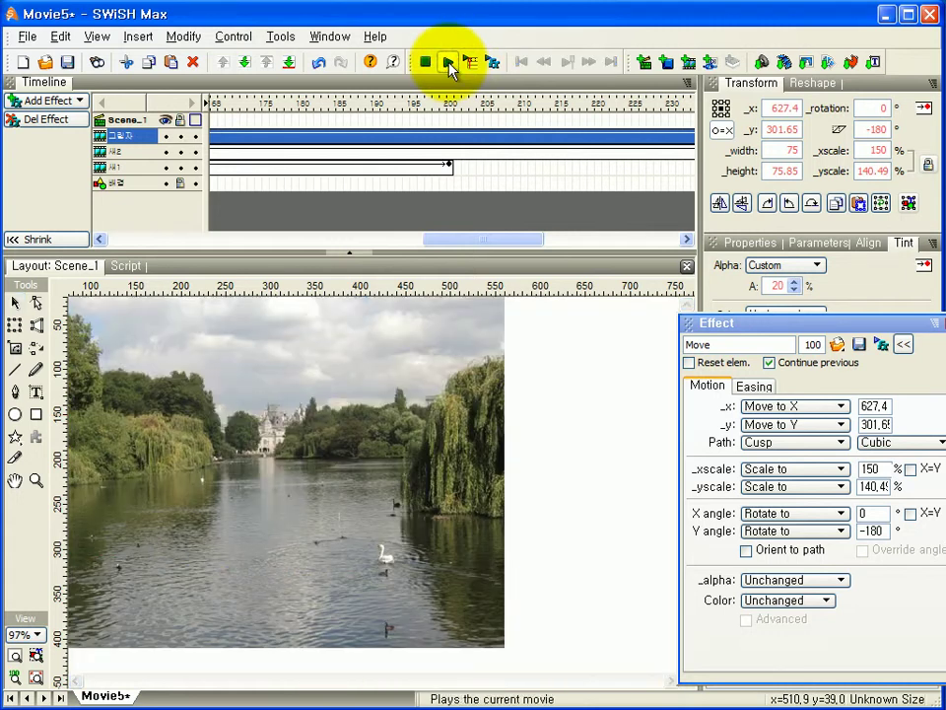
left_click(425, 62)
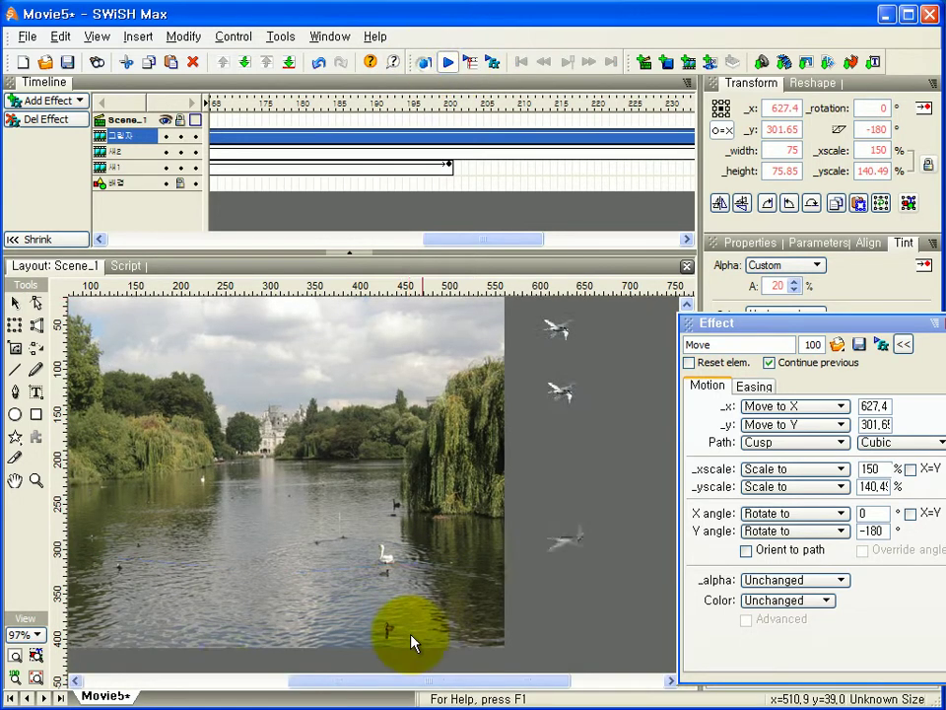
left_click_drag(414, 683, 359, 685)
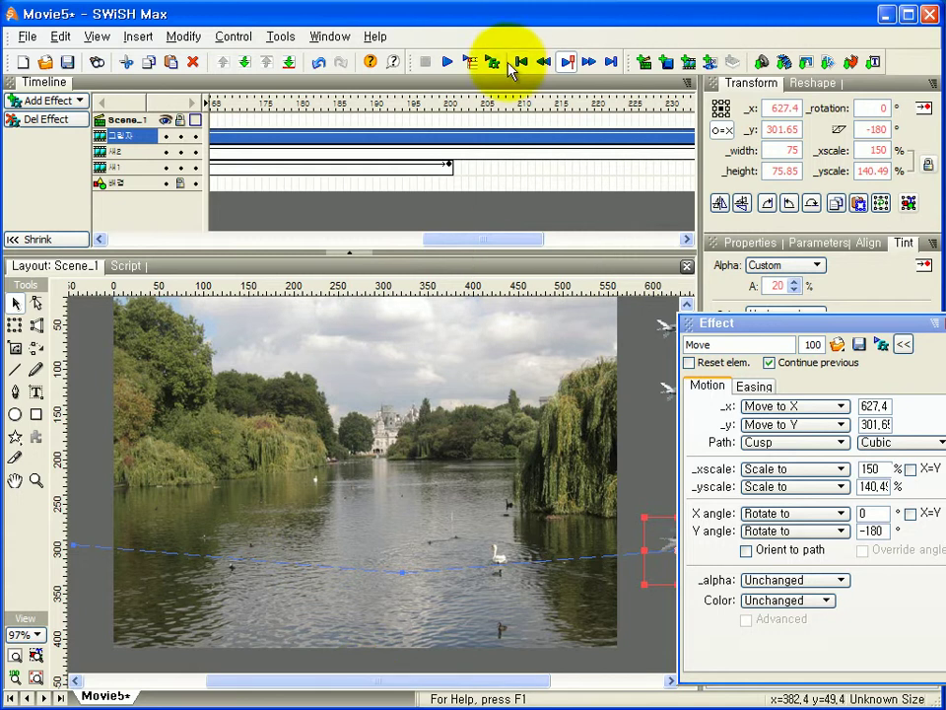
left_click(449, 65)
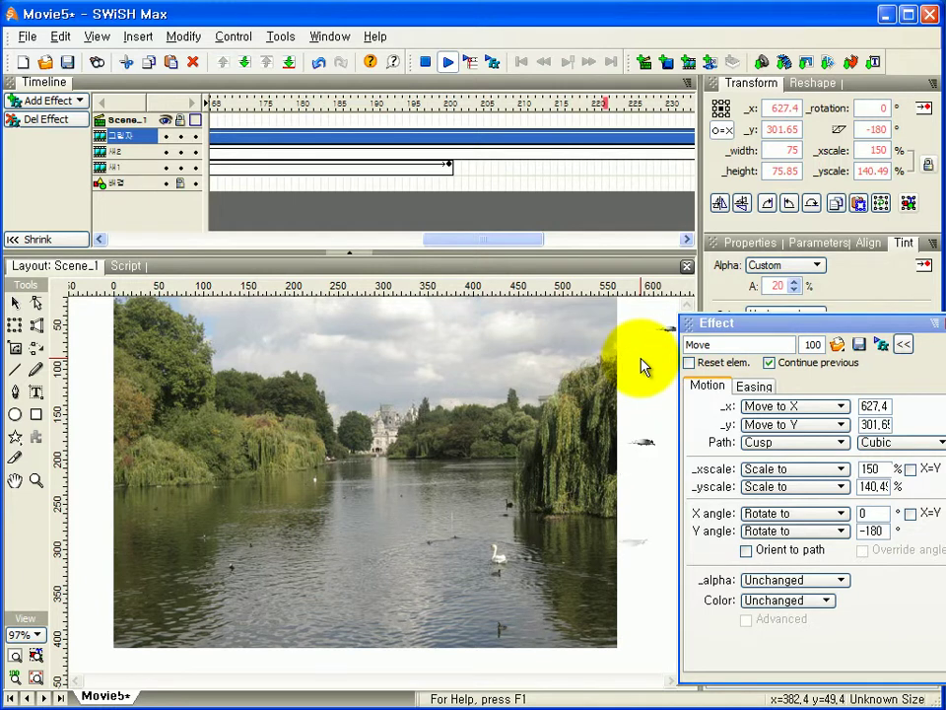
left_click(426, 62)
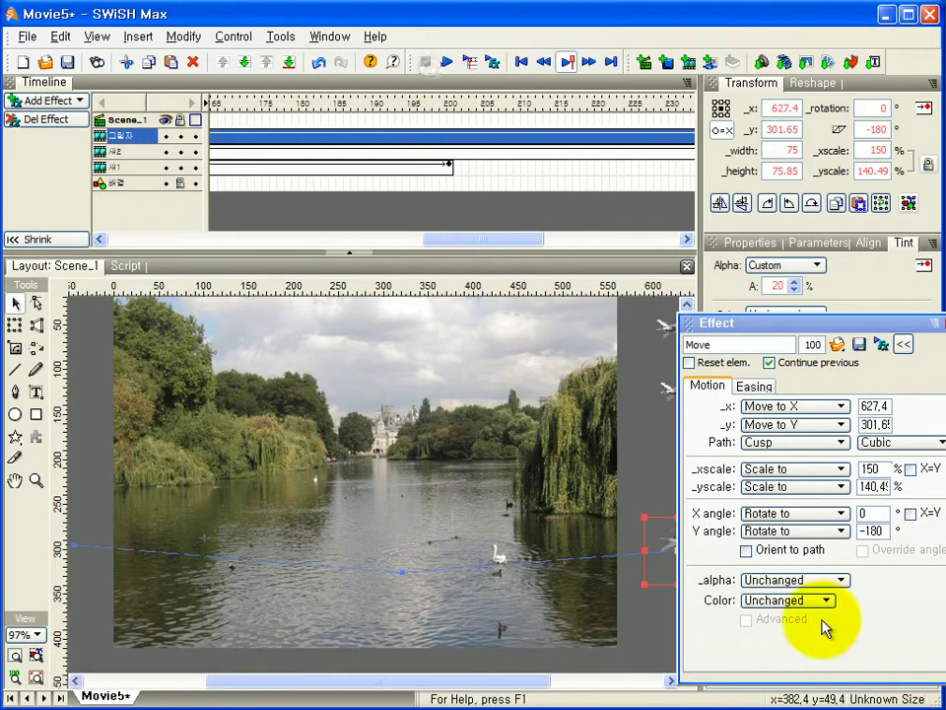
Set the shadow's x scale at the end of its second Move effect to 100%
left_click_drag(390, 680, 478, 680)
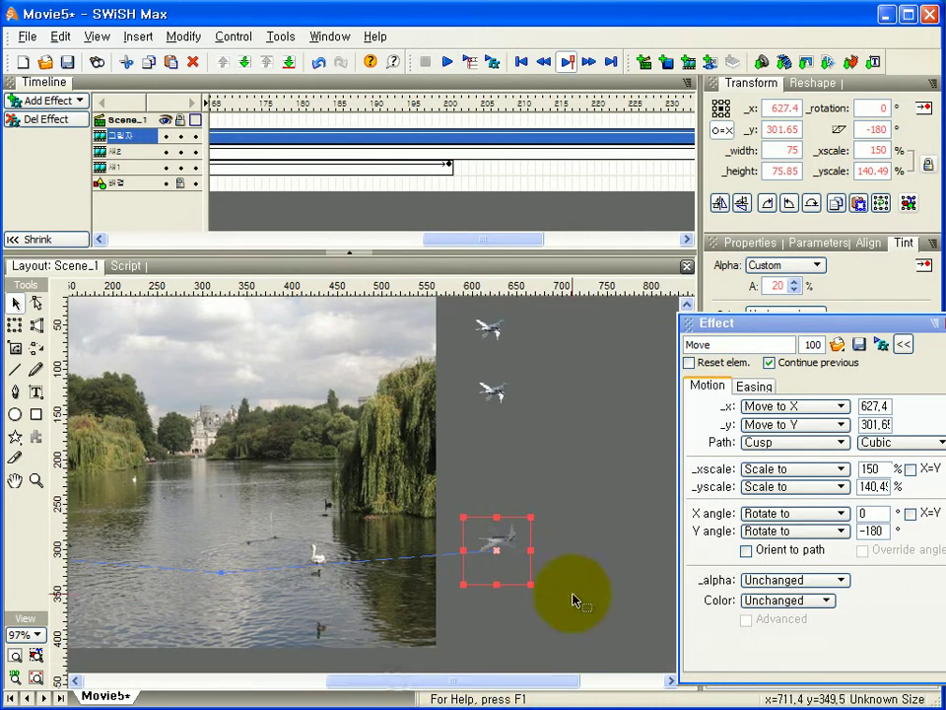
left_click_drag(880, 469, 829, 467)
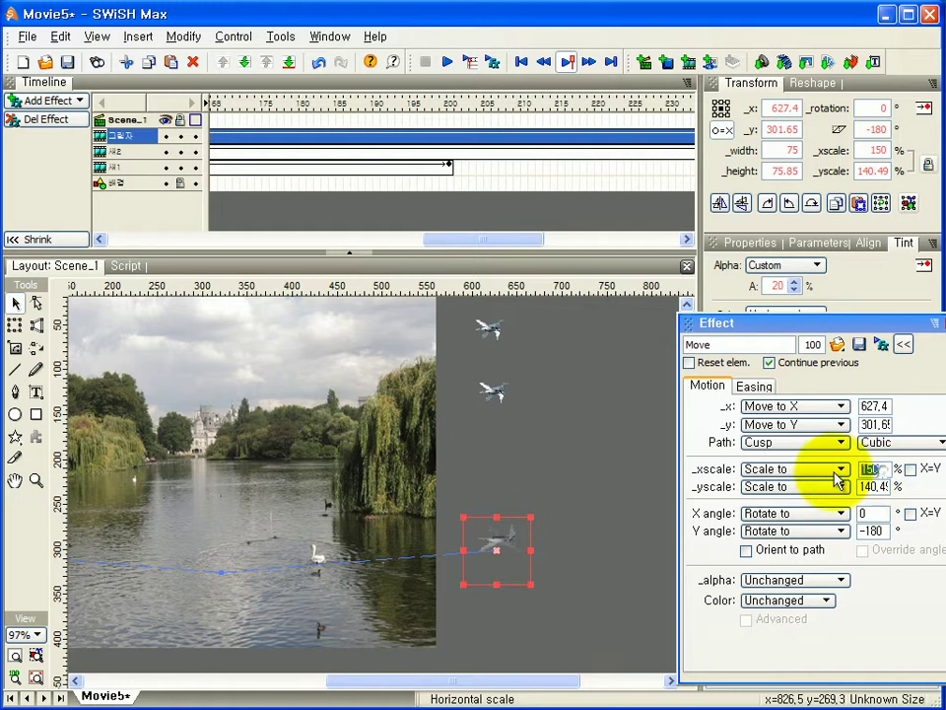
type("100")
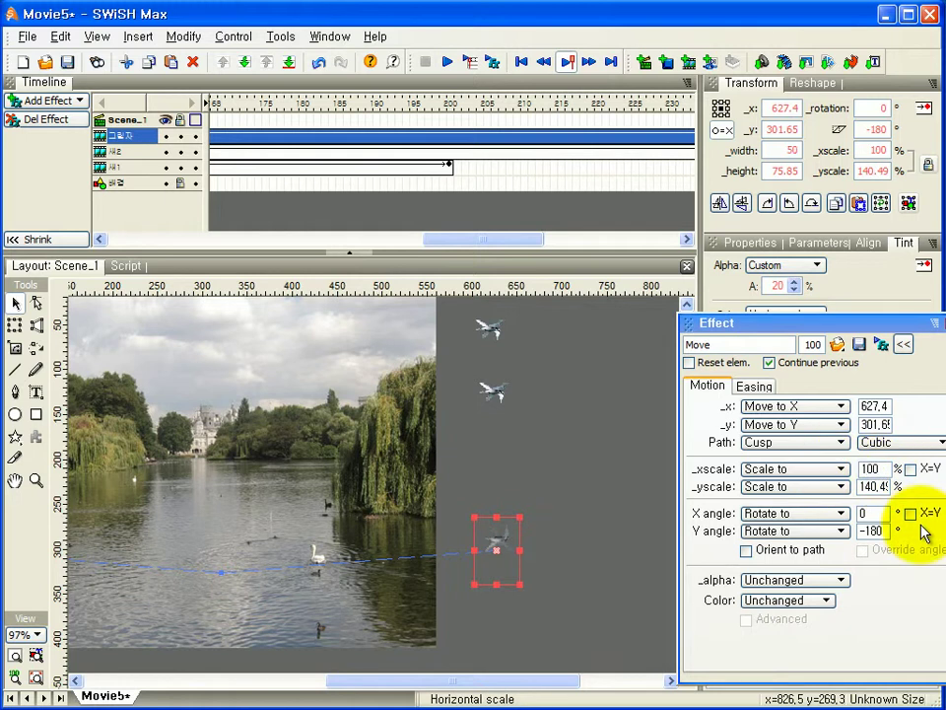
left_click_drag(517, 686, 446, 689)
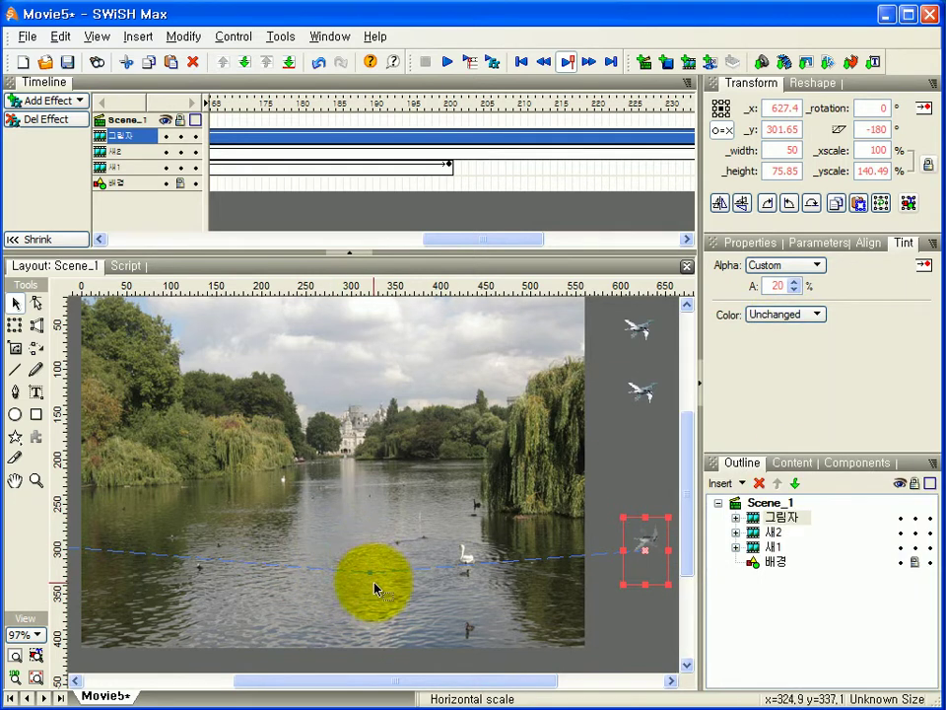
Import the animation 파장.swf from the 12차시 folder as an animated movie clip
left_click(733, 484)
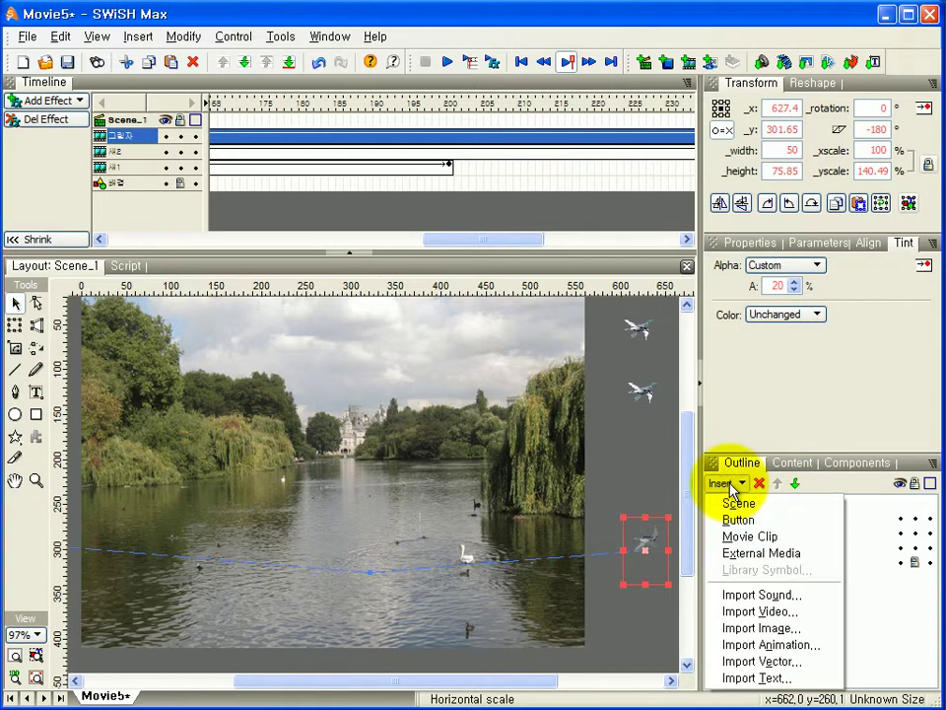
left_click(760, 646)
left_click(500, 182)
double_click(206, 315)
left_click(203, 205)
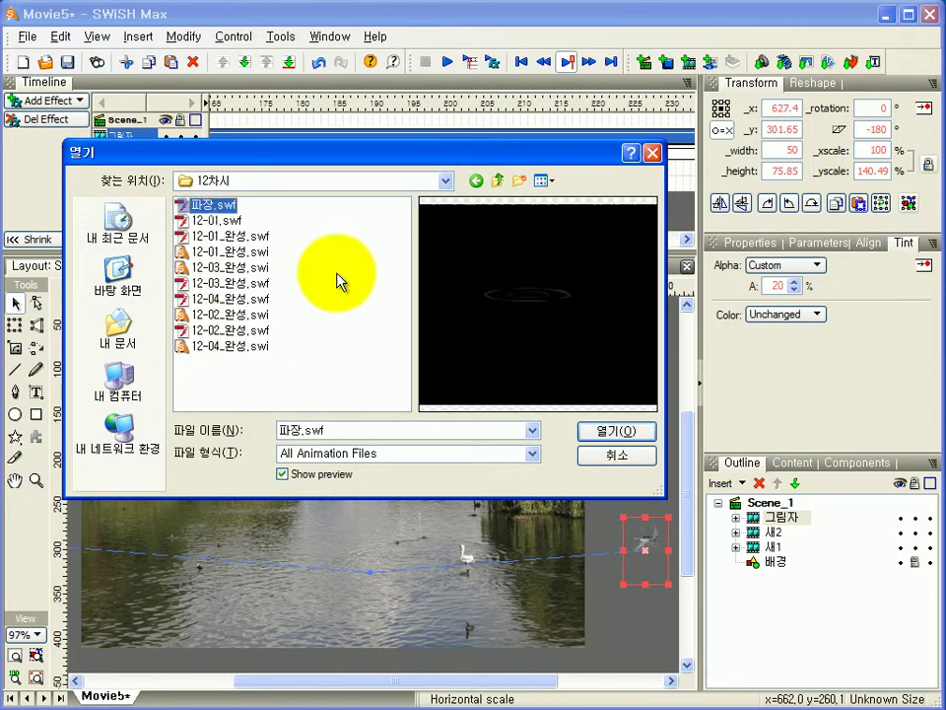
left_click(616, 431)
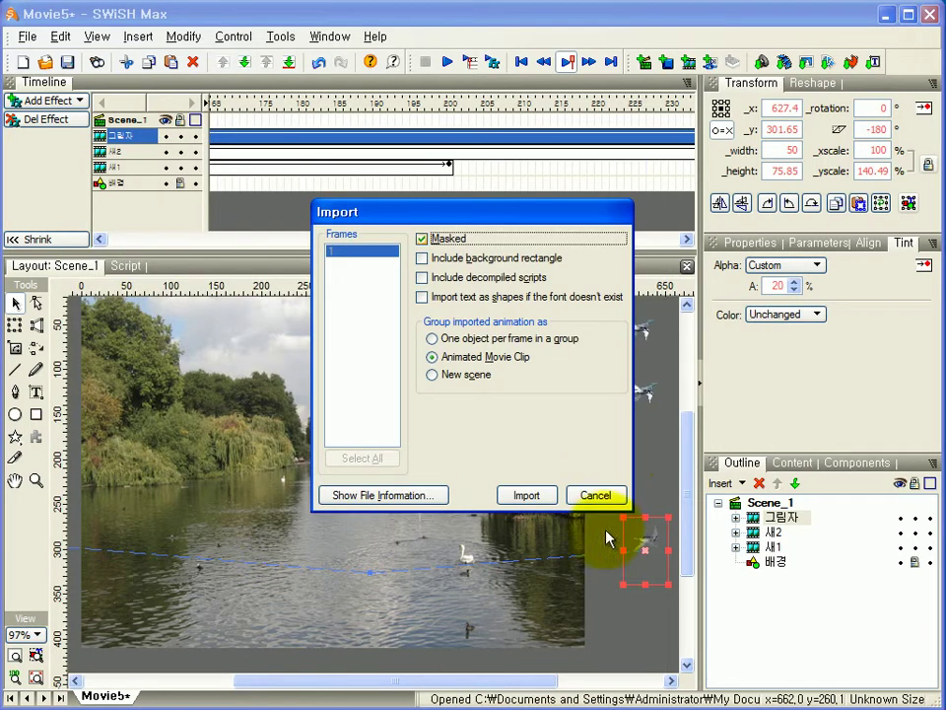
left_click(526, 495)
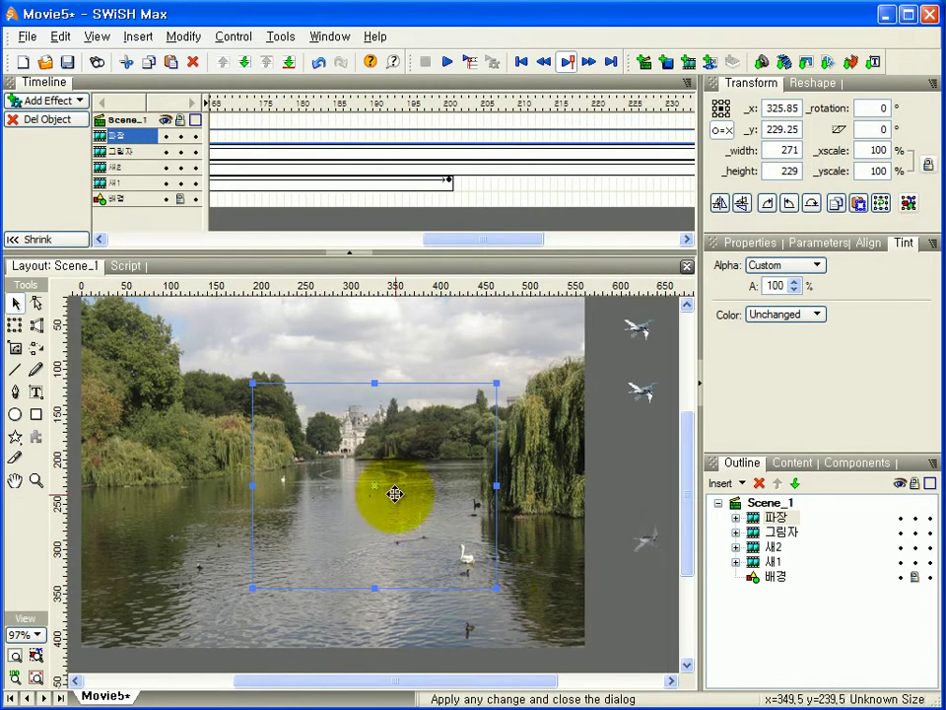
Position the 파장 ripple on the water at about x 341, y 339, checking it against the lower bird at frame 140
left_click_drag(383, 480, 375, 570)
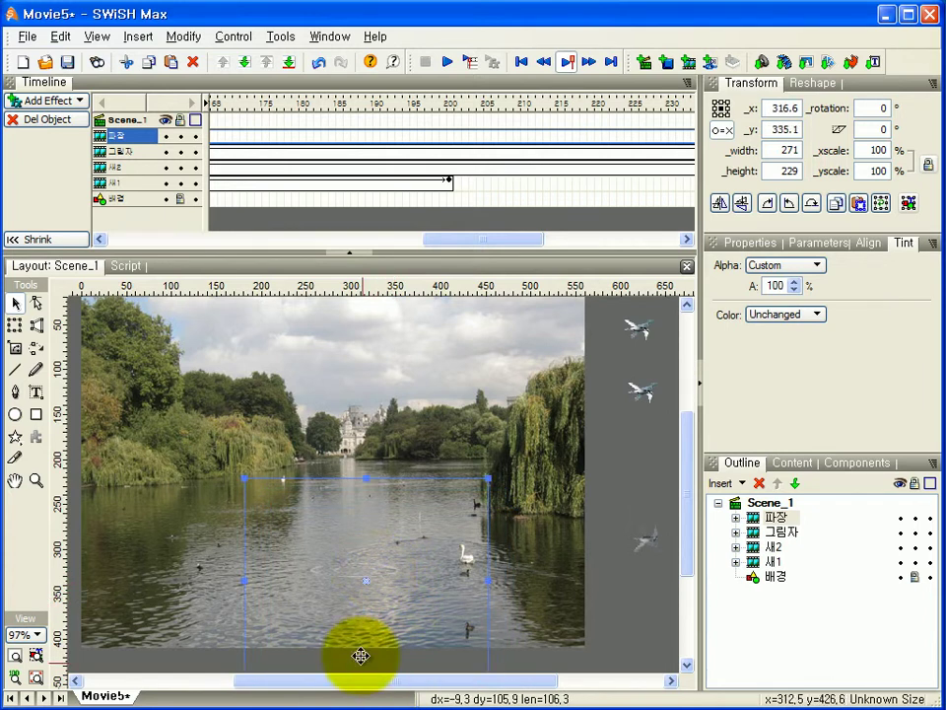
left_click_drag(488, 241, 386, 239)
left_click(427, 136)
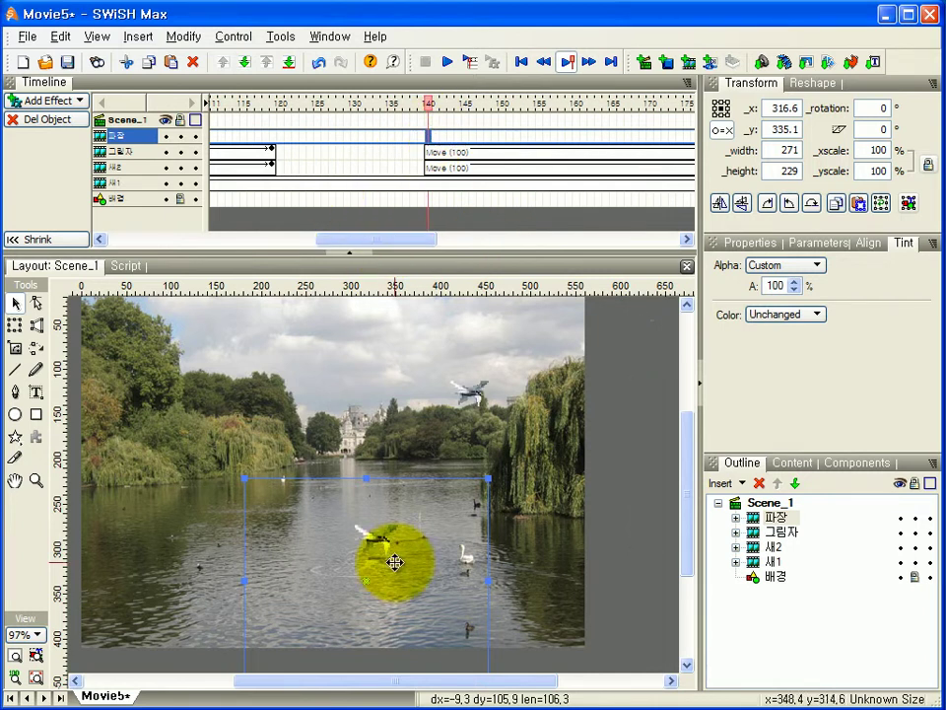
left_click_drag(381, 568, 403, 570)
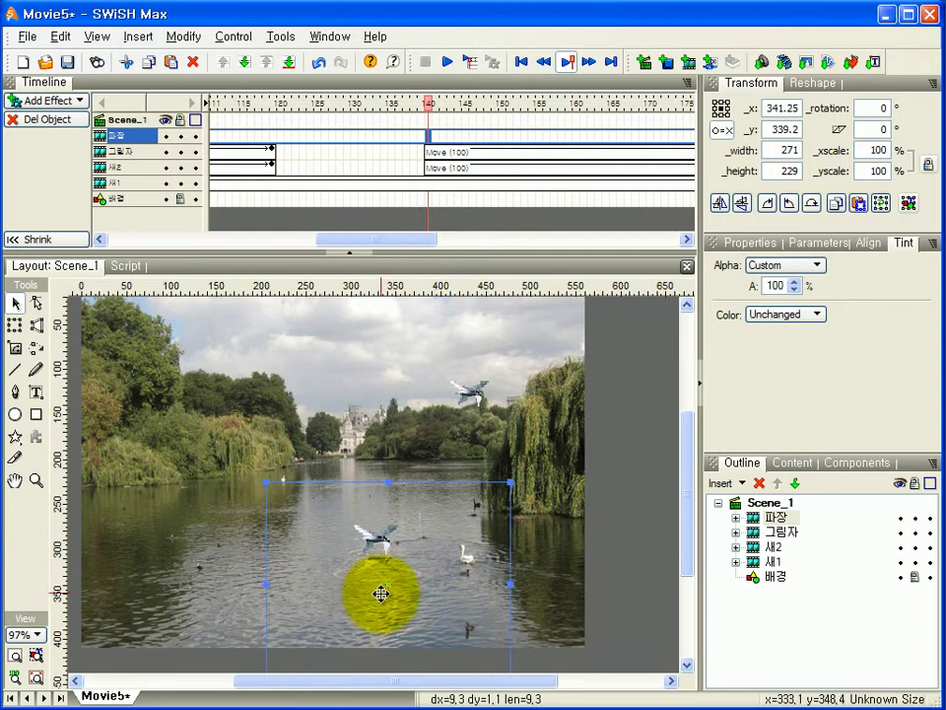
Play the movie to check the ripple together with the birds, and stop the preview
left_click(448, 63)
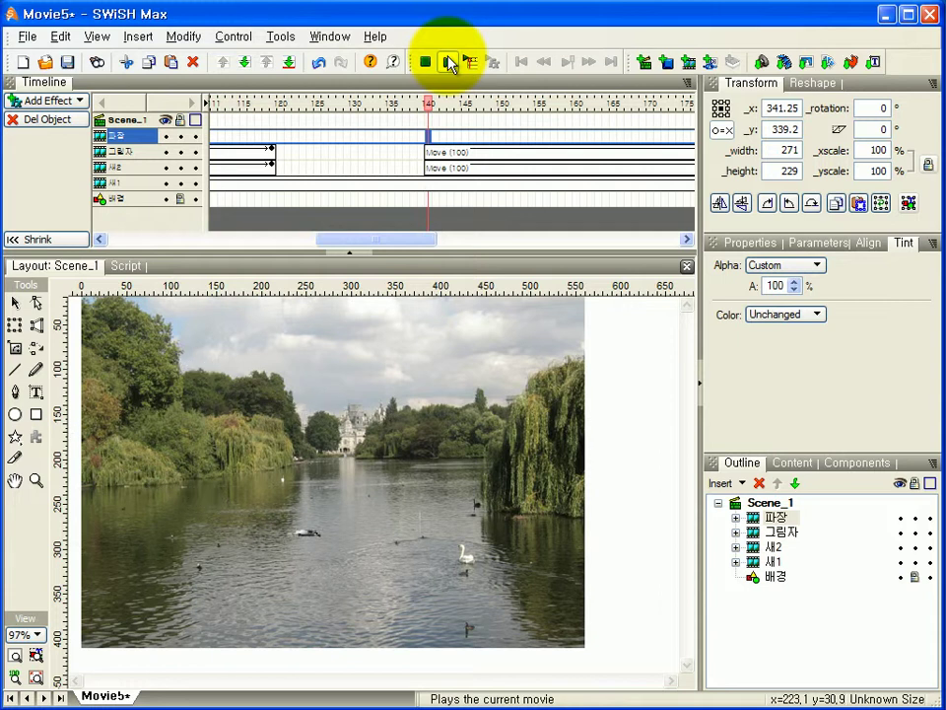
left_click(425, 62)
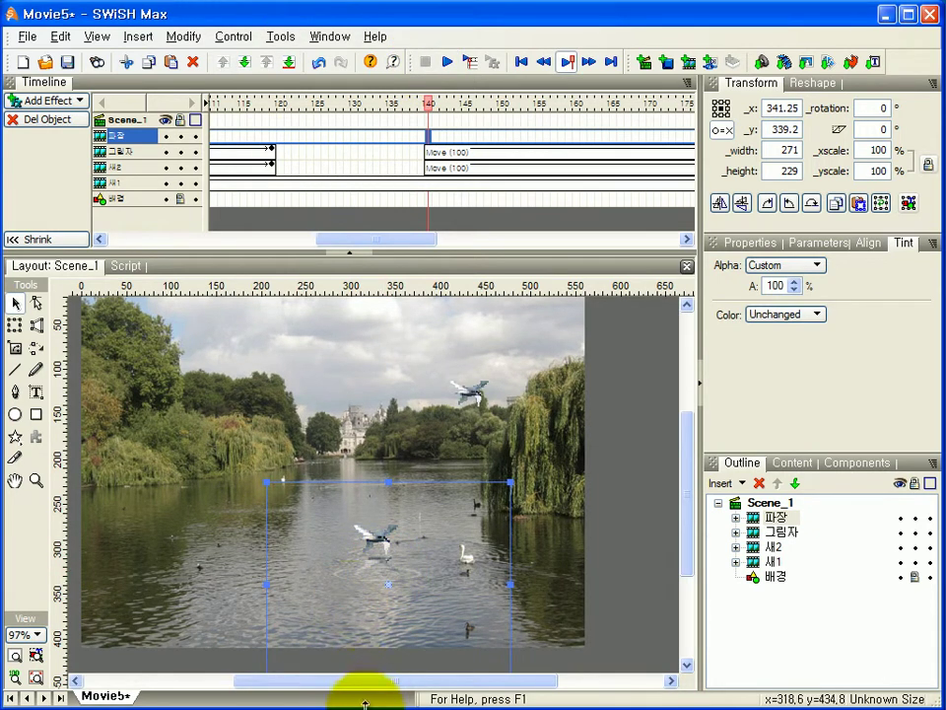
left_click_drag(362, 687, 345, 679)
Add a Place effect to the 파장 layer at frame 20, and play the movie to check when the ripple starts
left_click_drag(350, 239, 336, 245)
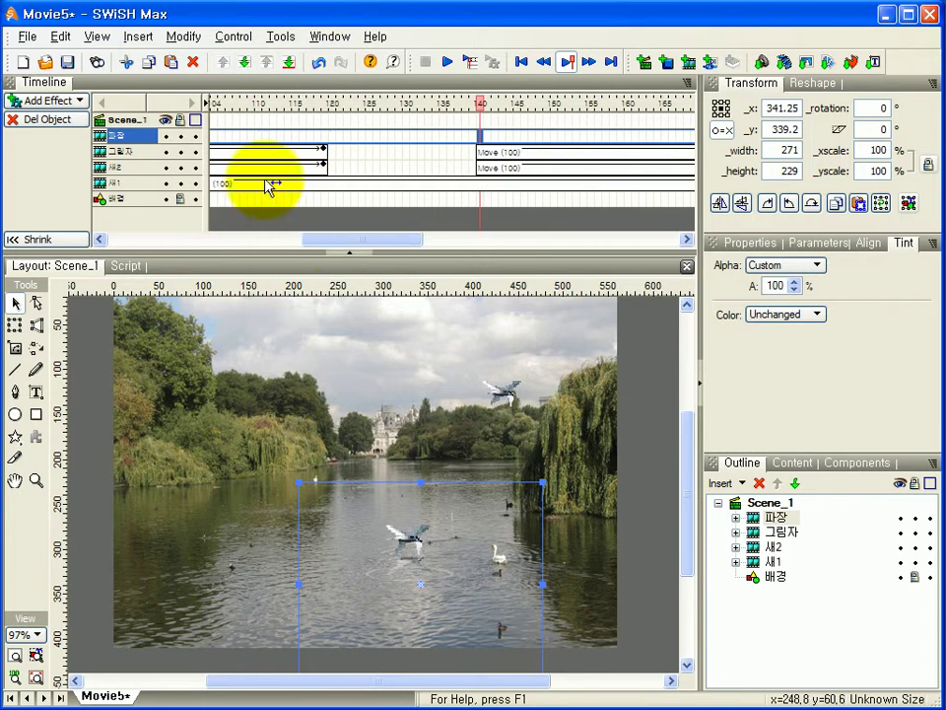
left_click_drag(328, 243, 141, 253)
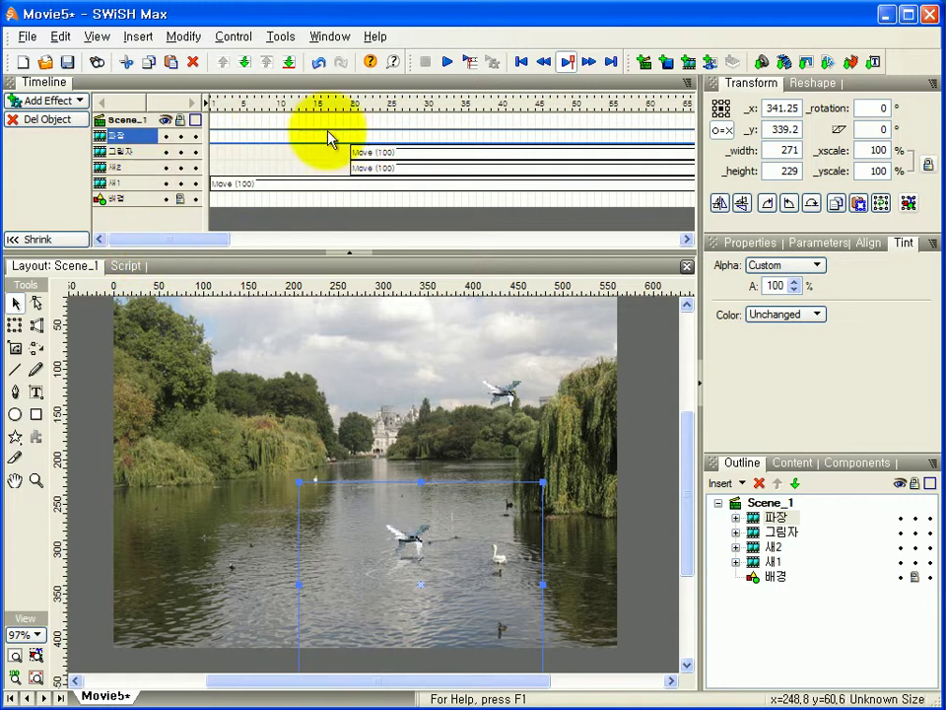
left_click(352, 137)
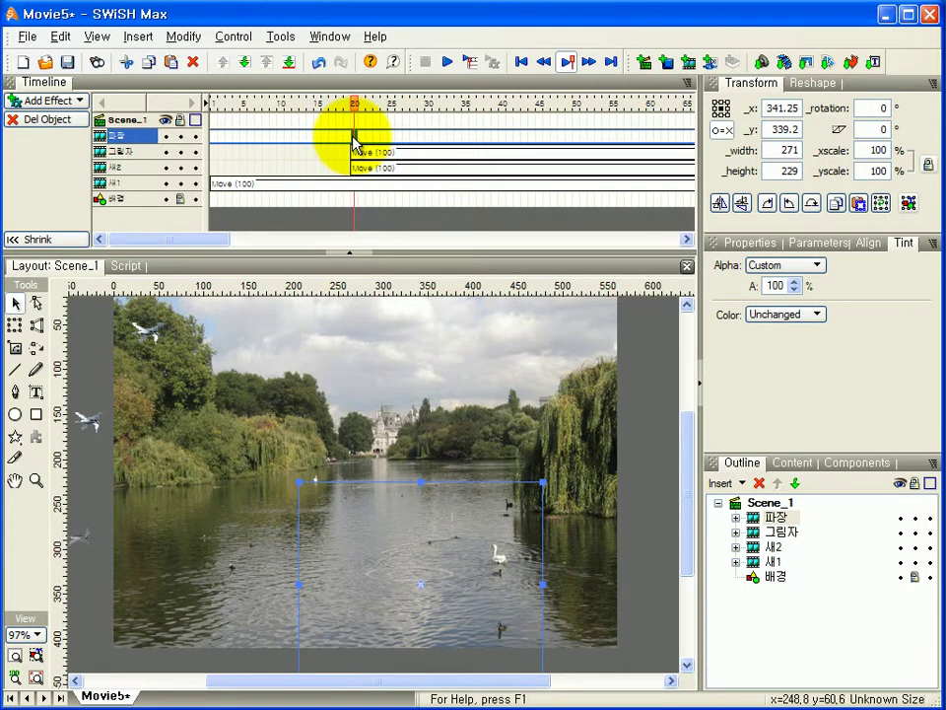
right_click(354, 141)
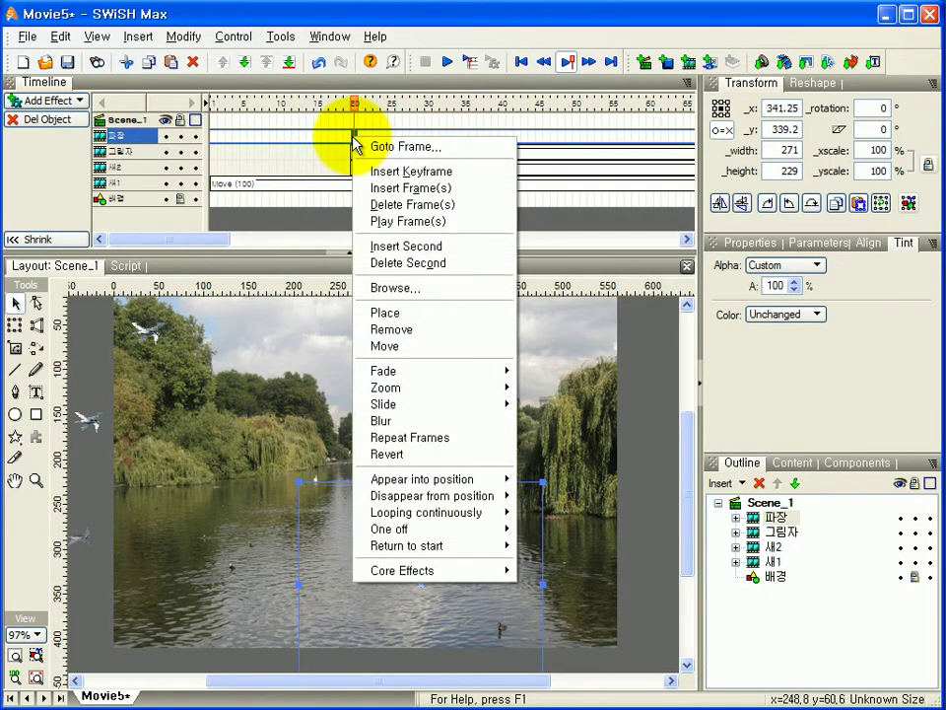
left_click(414, 315)
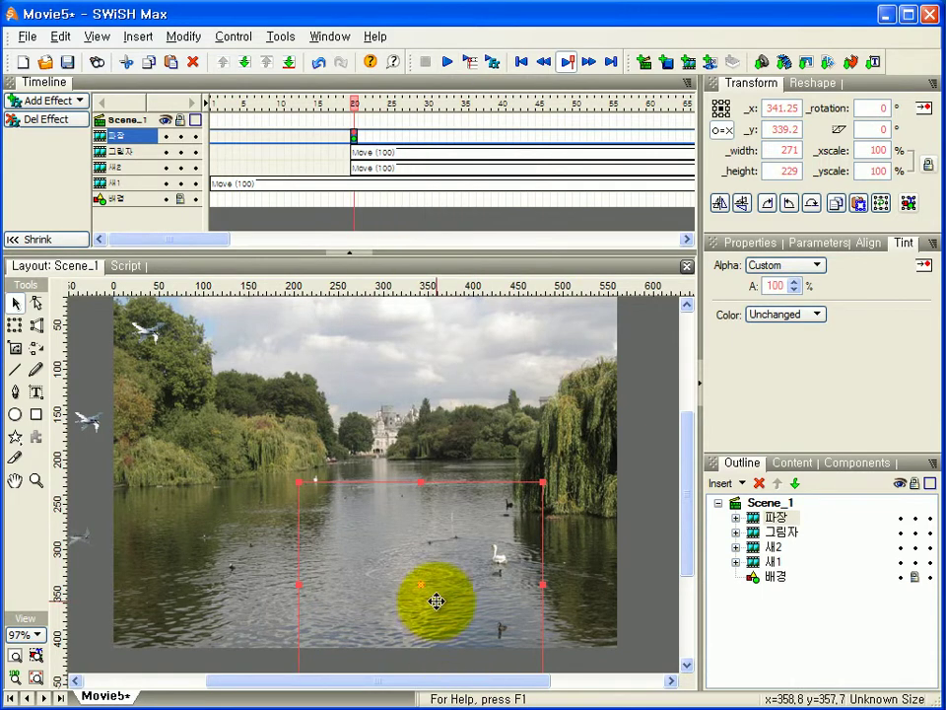
left_click(447, 62)
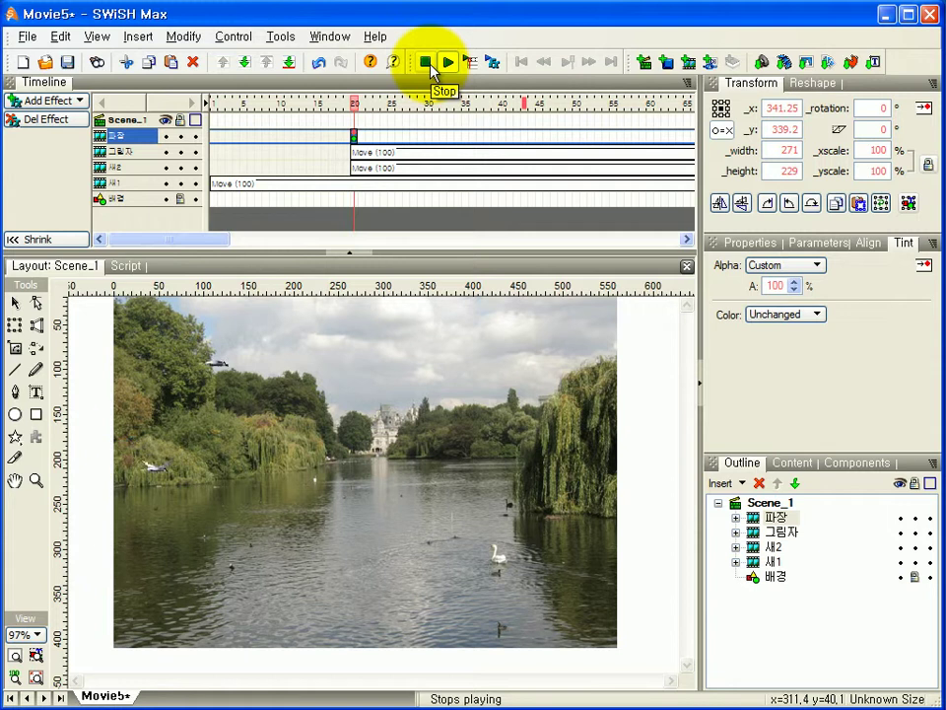
left_click(428, 65)
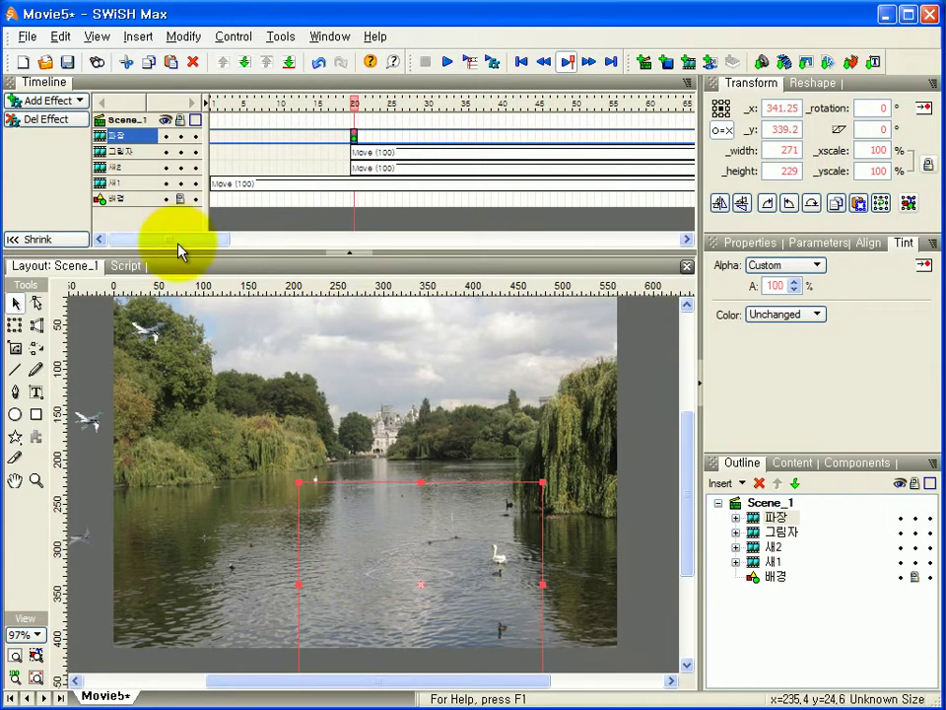
Replace the 파장 layer's Place effect at frame 20 with one at frame 119, and play the movie to check it
mouse_move(189, 248)
left_mouse_down()
mouse_move(321, 250)
mouse_move(169, 254)
mouse_move(262, 246)
mouse_move(196, 247)
left_mouse_up()
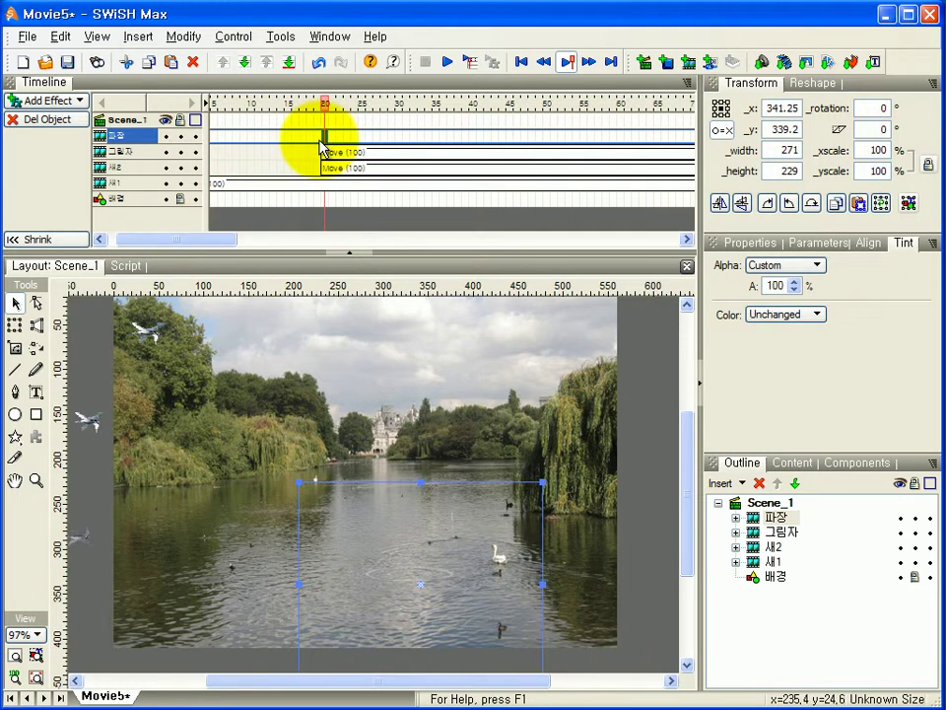
left_click_drag(211, 242, 379, 240)
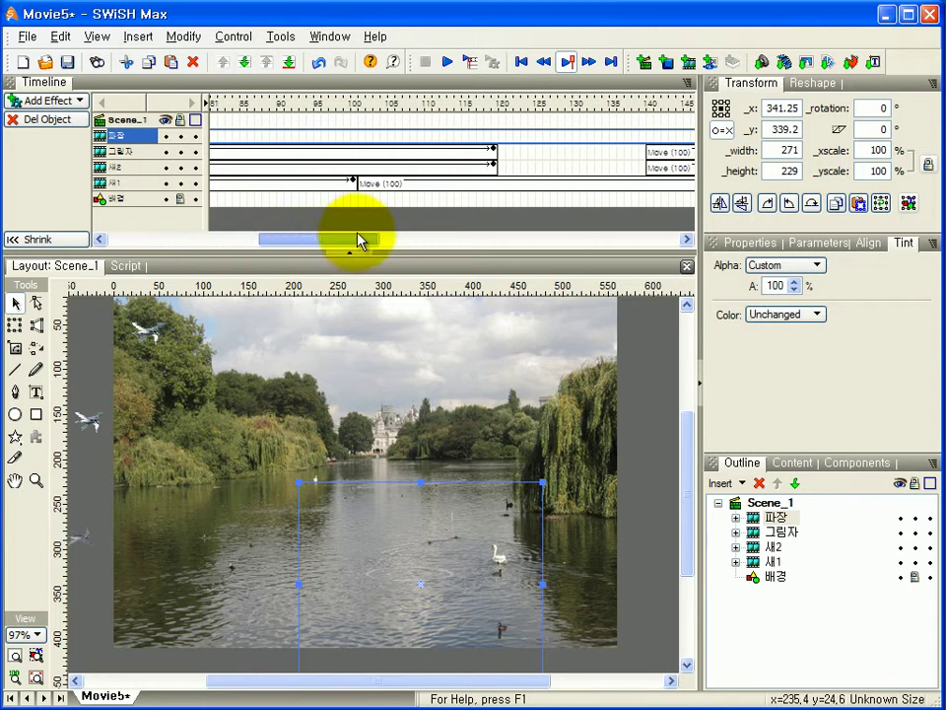
left_click(487, 139)
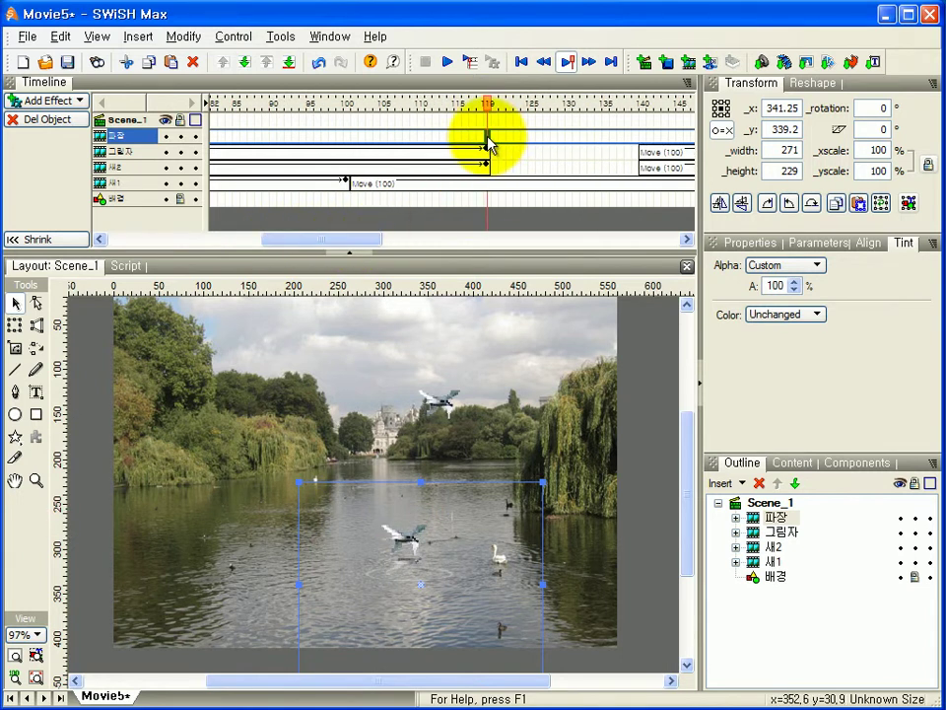
right_click(488, 141)
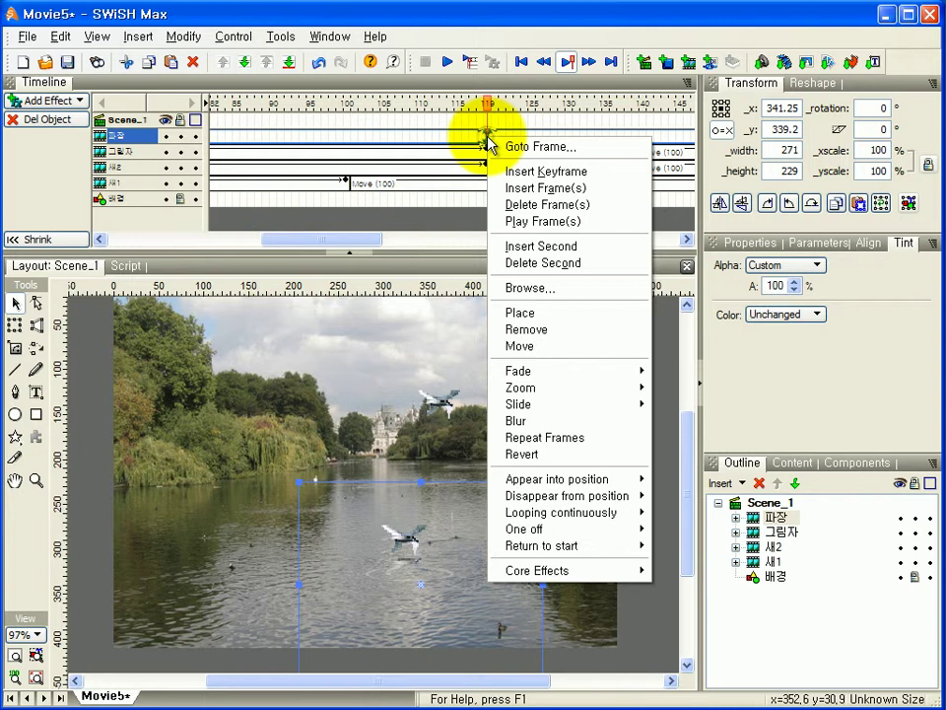
left_click(547, 314)
left_click(449, 62)
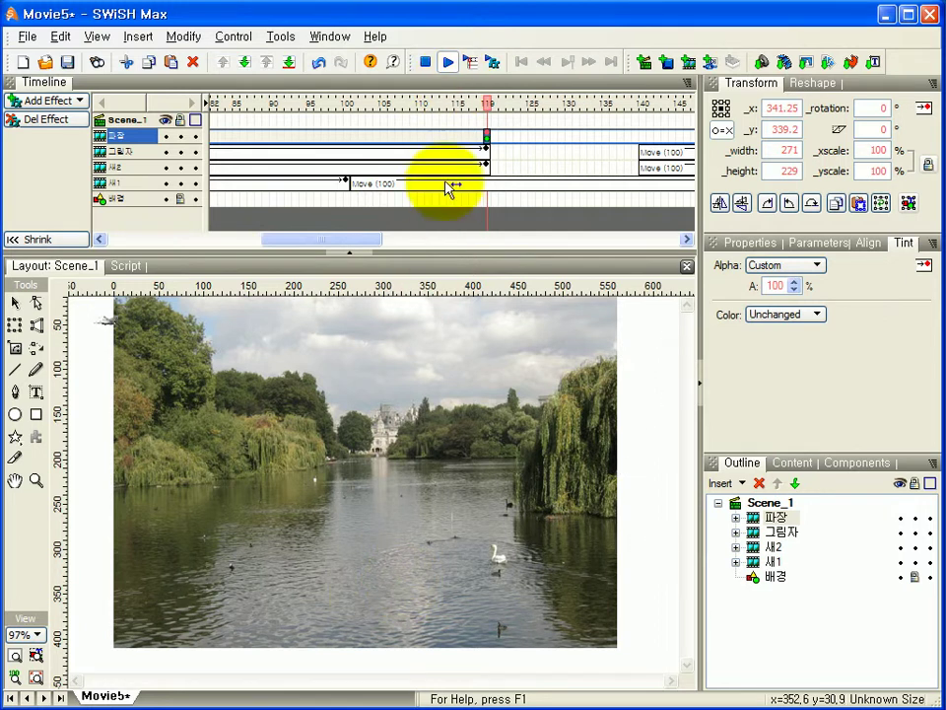
Add a Remove effect to the 파장 layer at frame 150, and preview the movie to check when the ripple disappears
left_click_drag(353, 242, 385, 241)
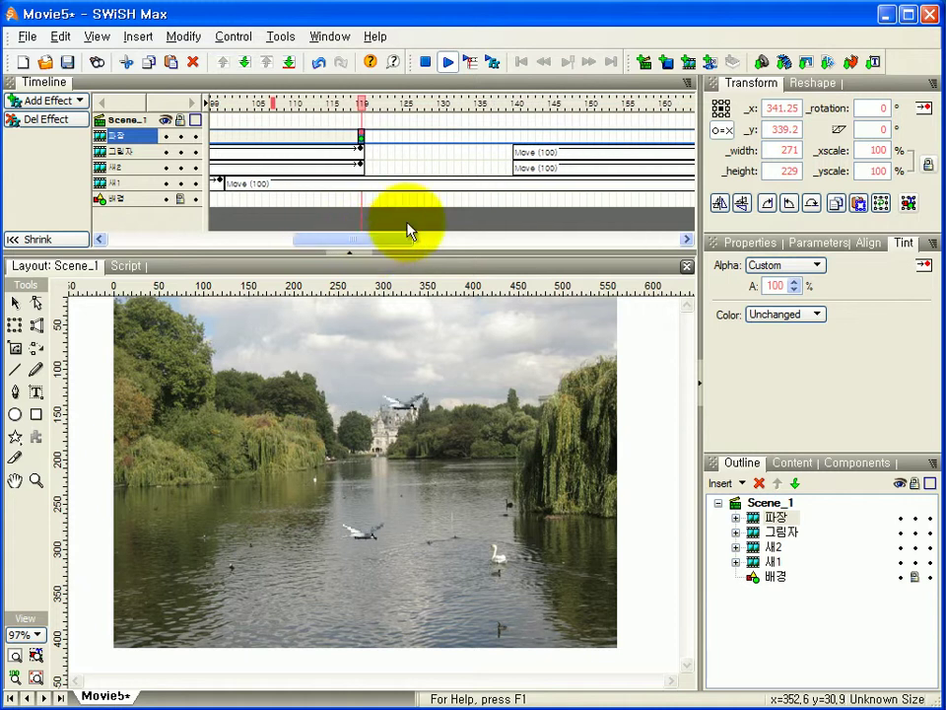
left_click(517, 138)
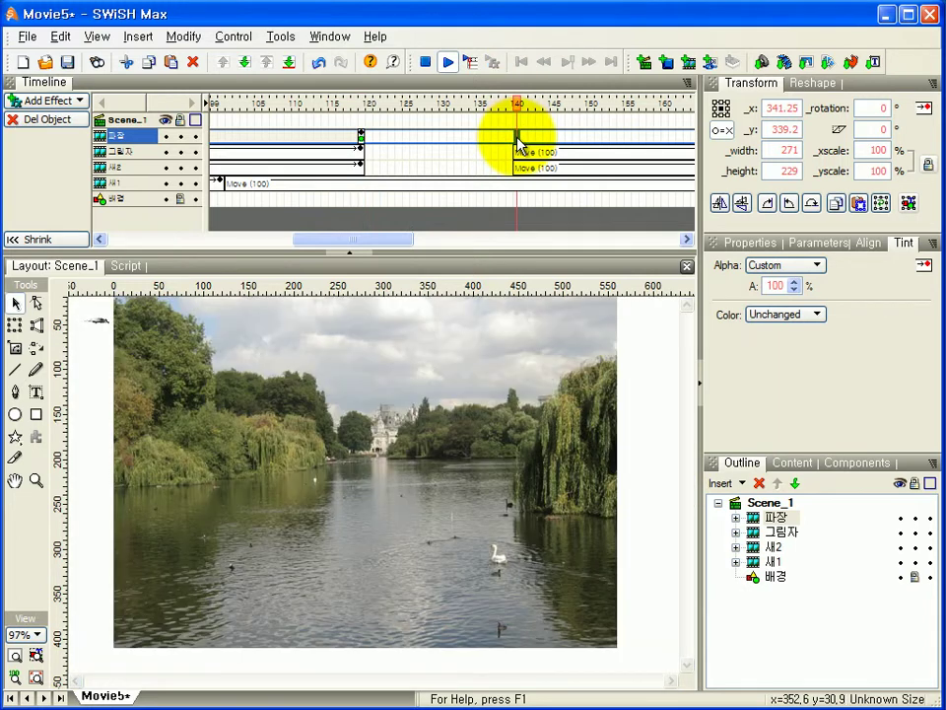
left_click(425, 61)
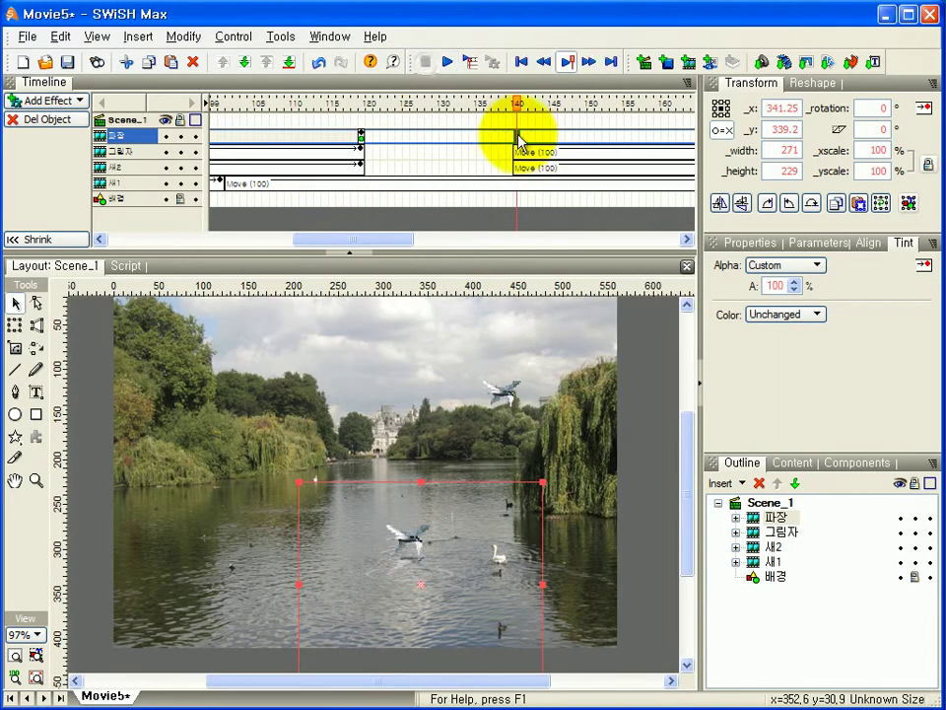
left_click(589, 138)
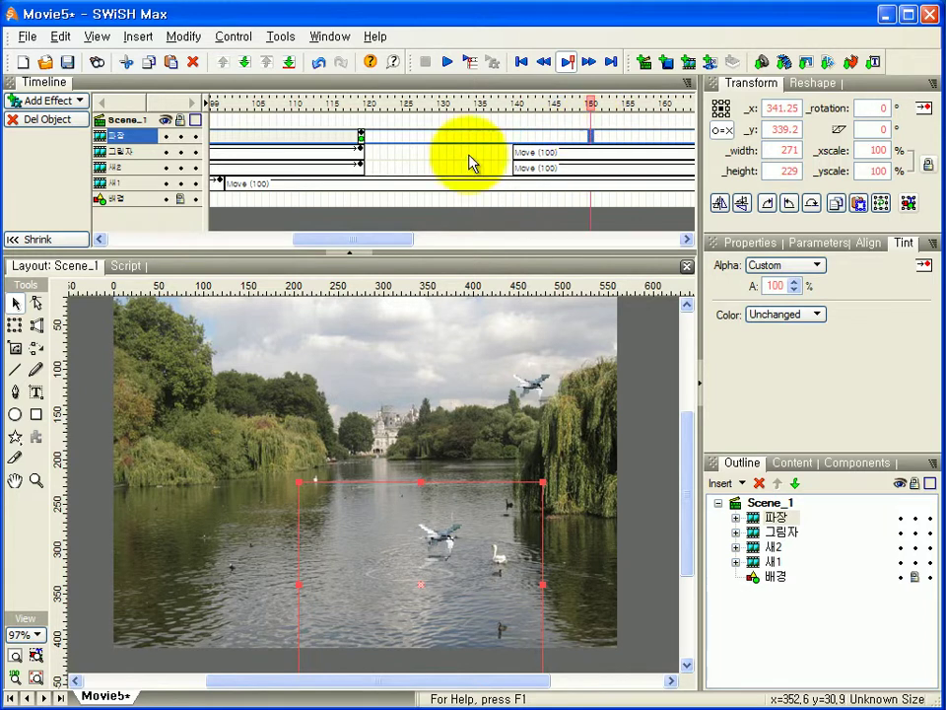
left_click_drag(363, 138, 594, 143)
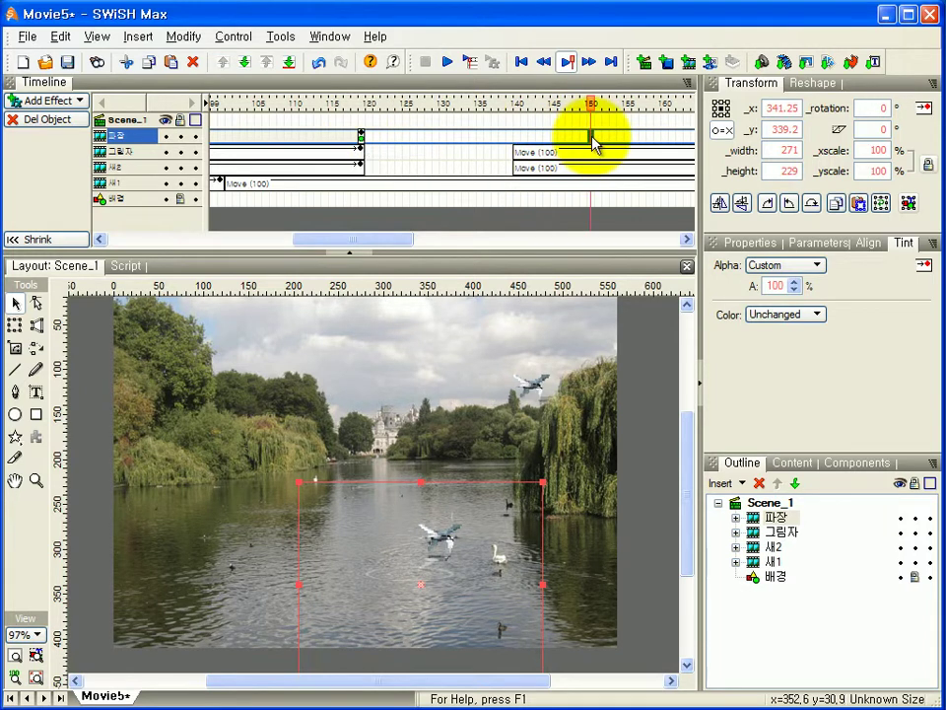
right_click(591, 138)
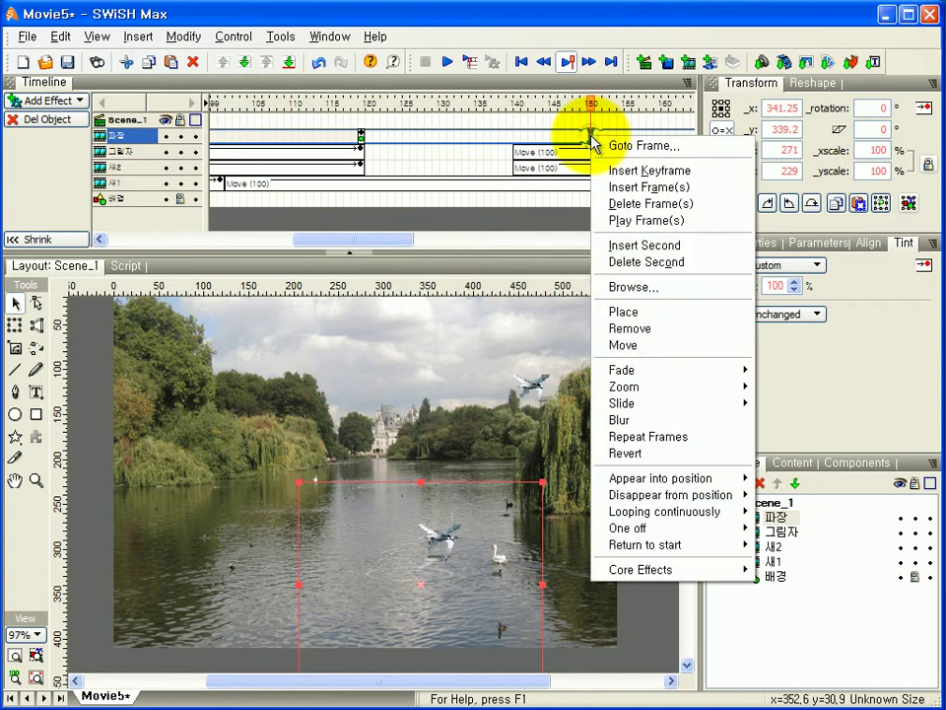
left_click(623, 329)
left_click(447, 61)
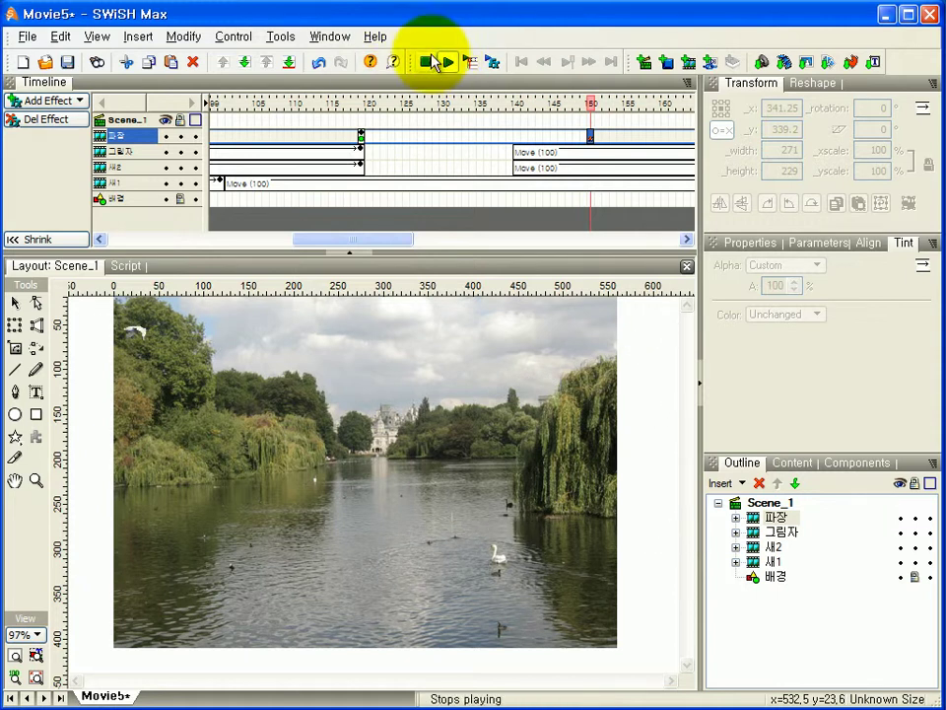
left_click(425, 62)
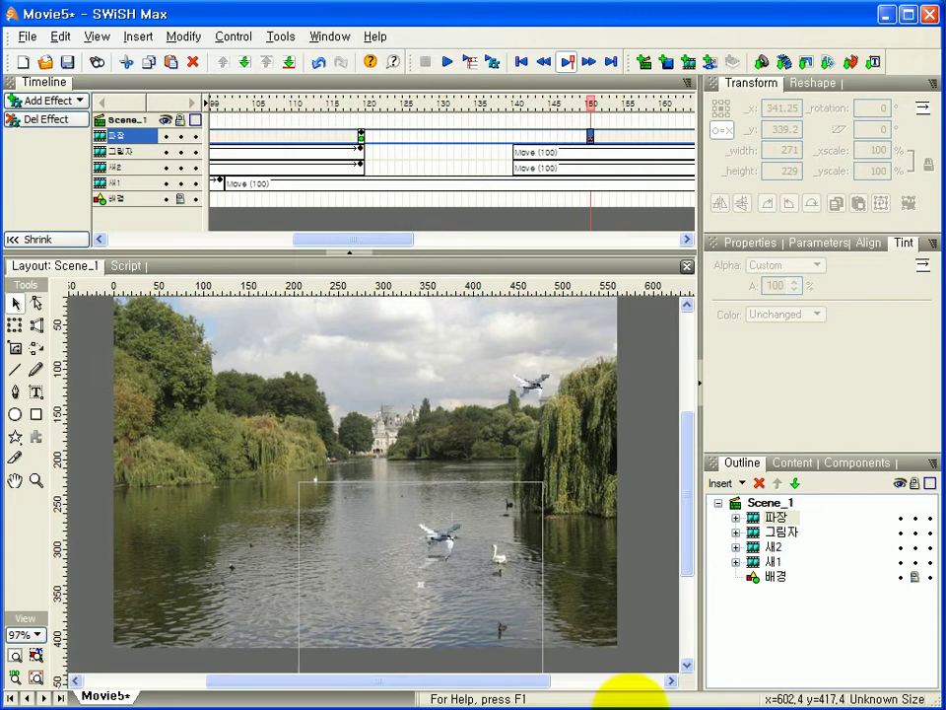
Set the 파장 movie clip to stop playing at its end, and preview the movie to check the ripple
left_click_drag(393, 681, 410, 681)
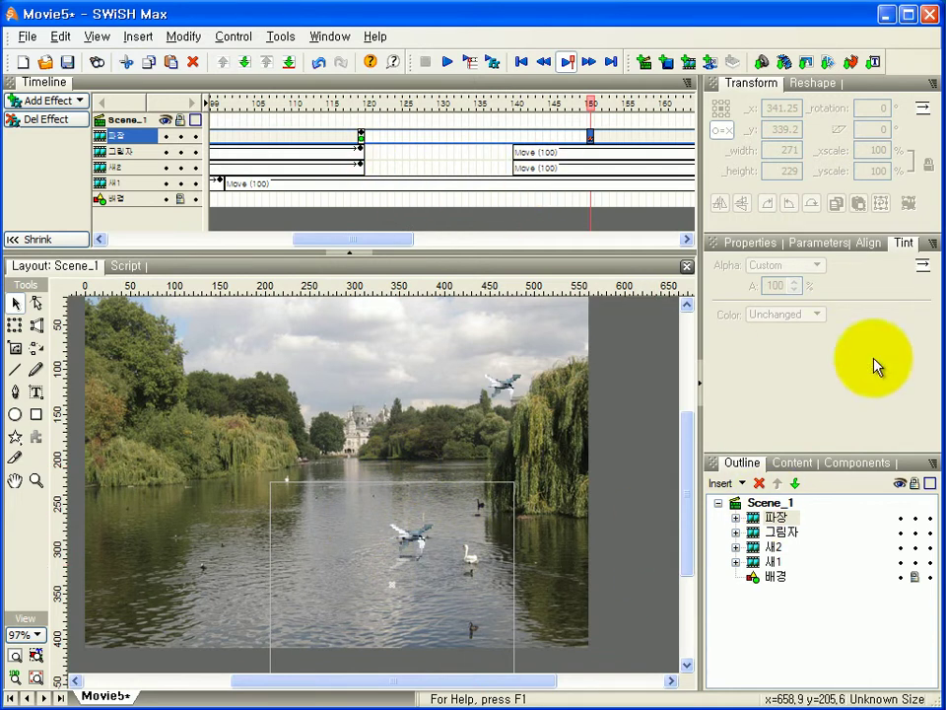
left_click(745, 246)
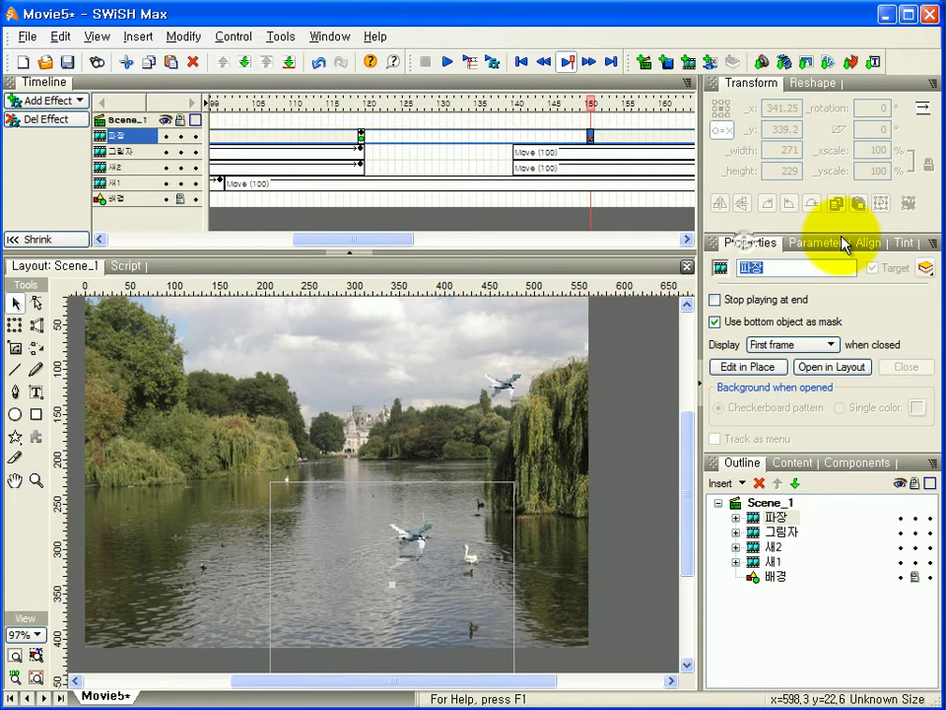
left_click(774, 518)
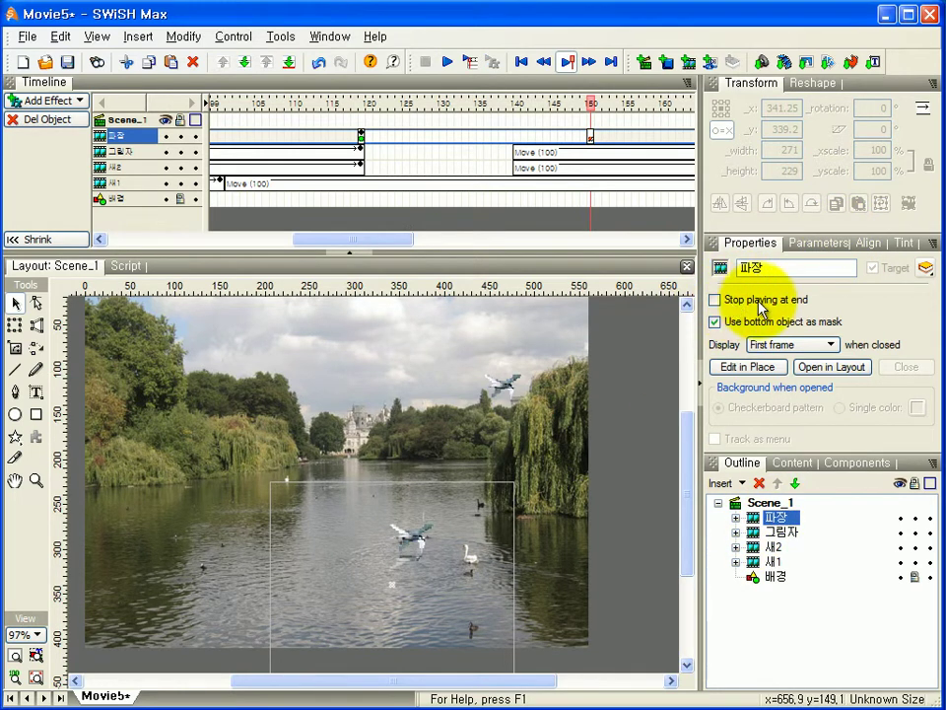
left_click(716, 300)
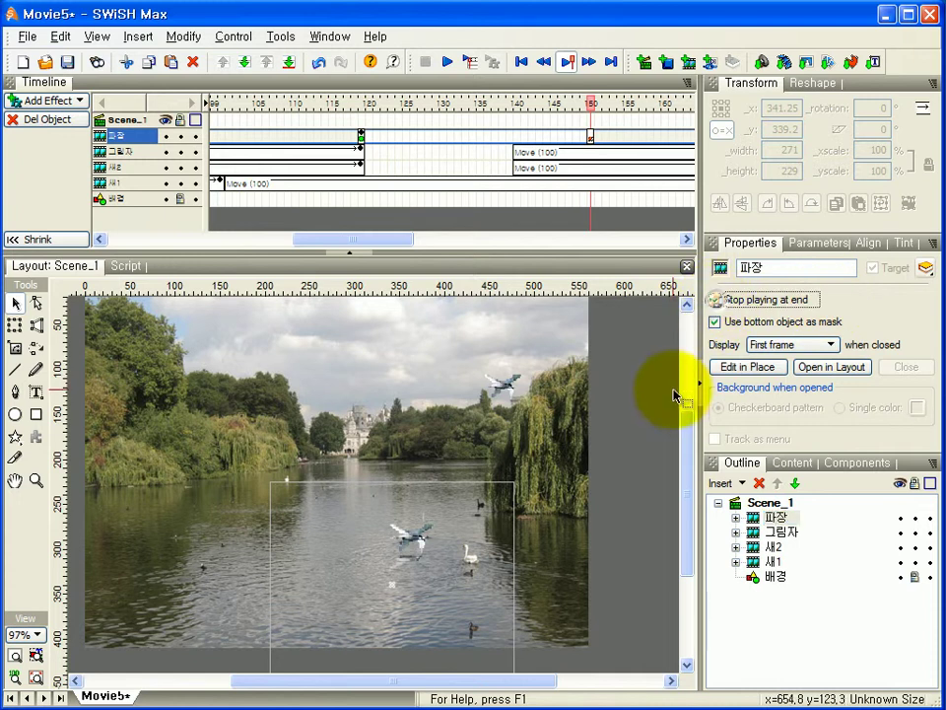
left_click(448, 63)
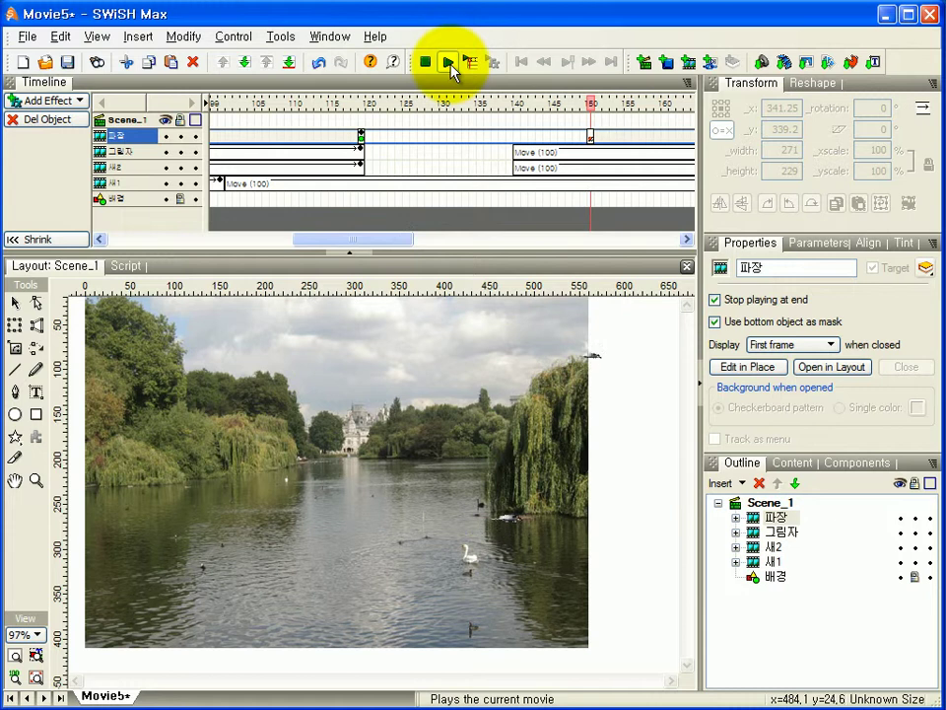
left_click(425, 62)
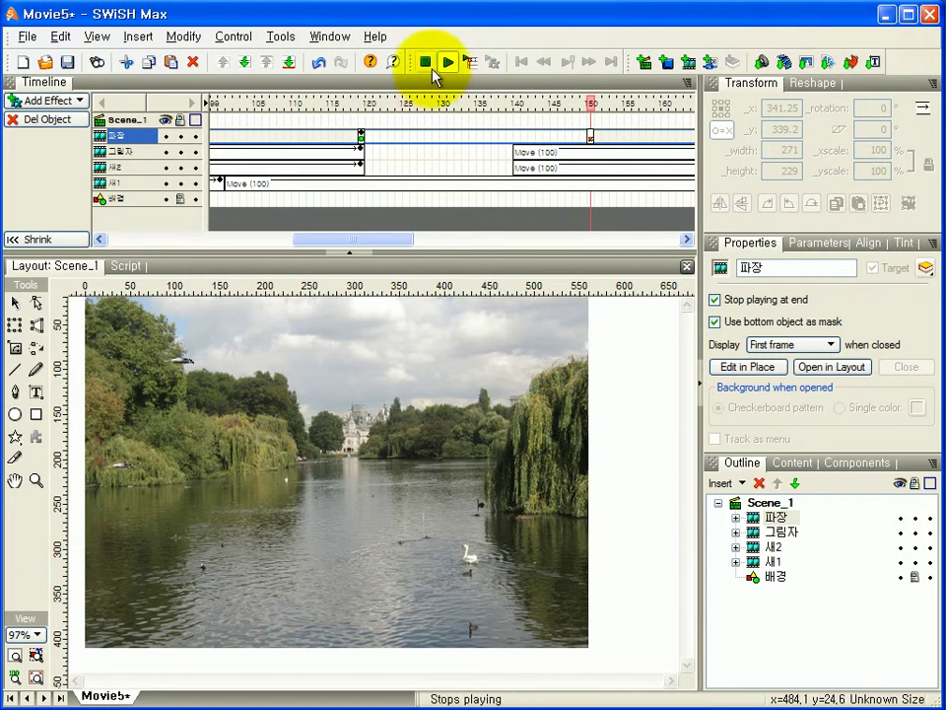
left_click(445, 62)
left_click_drag(481, 680, 476, 677)
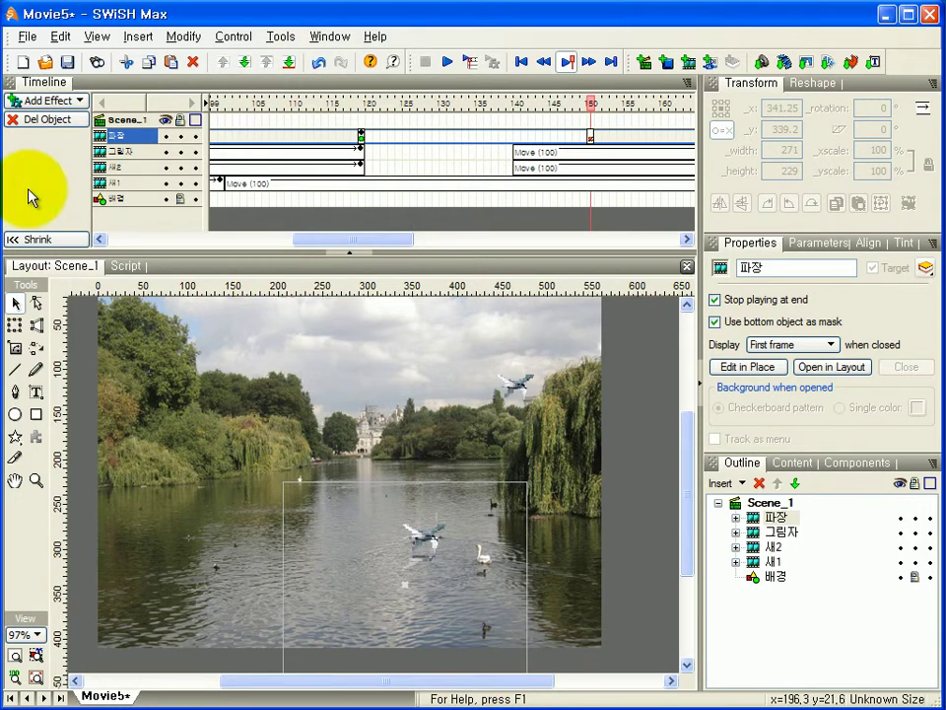
Save the movie as 하늘을나는새 in the 스위시작업파일 folder, and export it
left_click(67, 61)
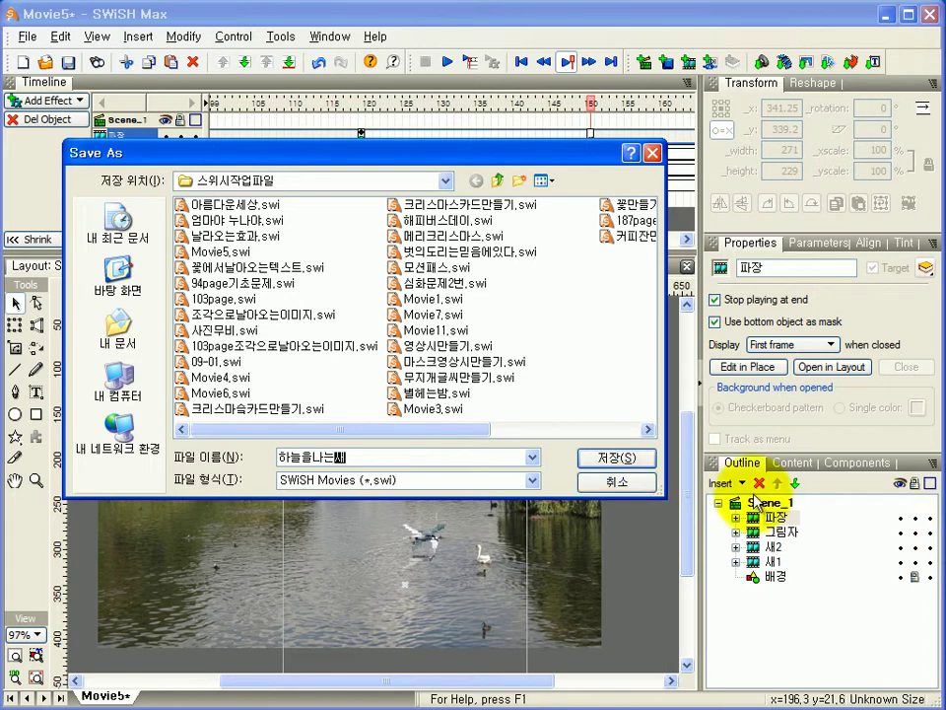
left_click(636, 458)
left_click(27, 36)
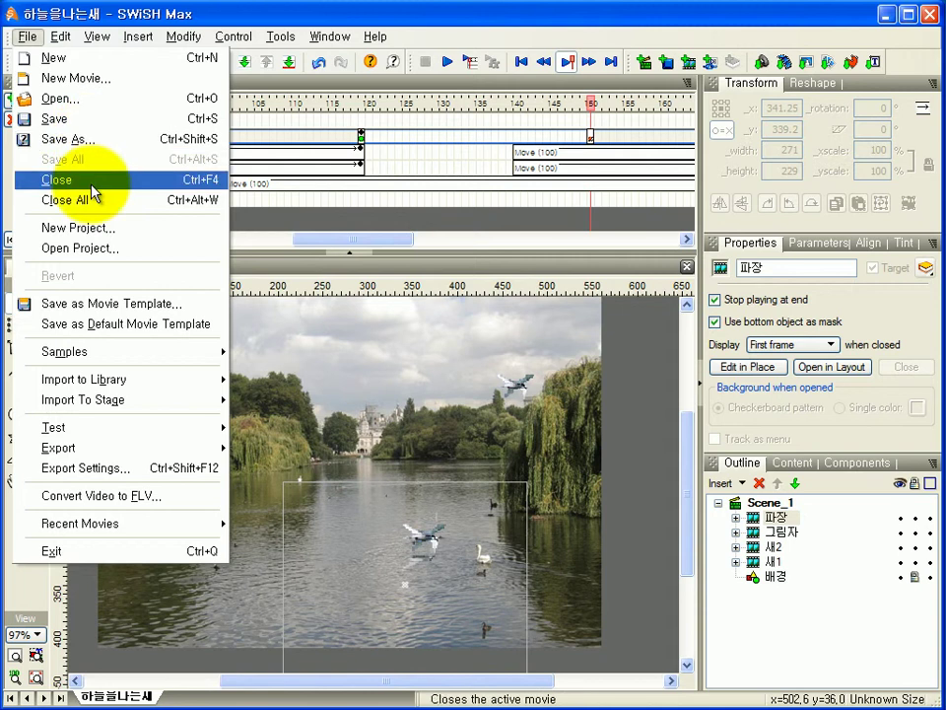
mouse_move(94, 449)
left_click(264, 447)
left_click(614, 434)
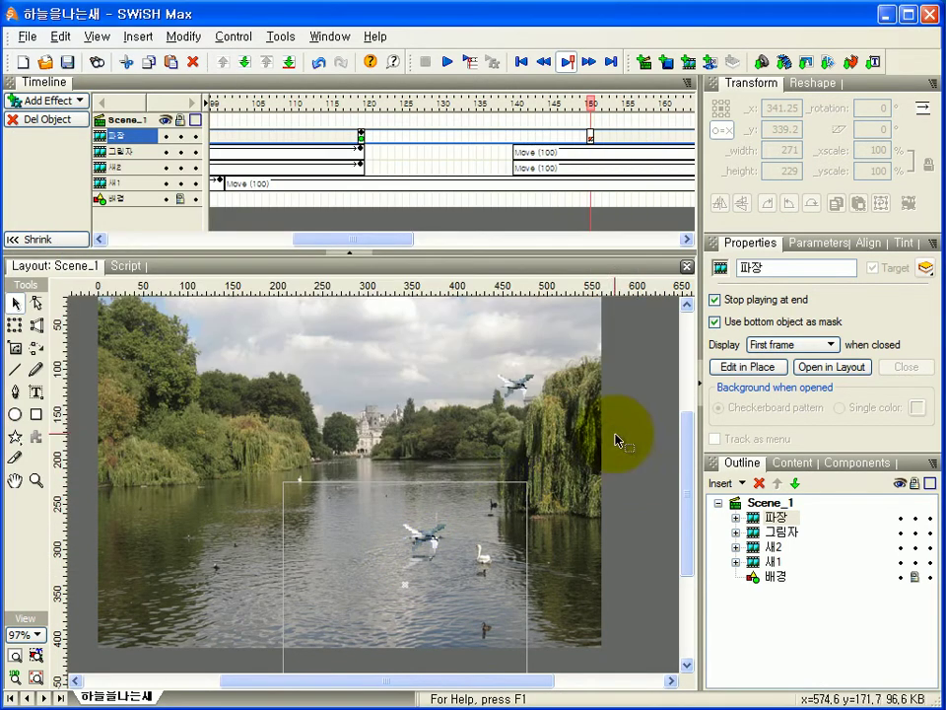